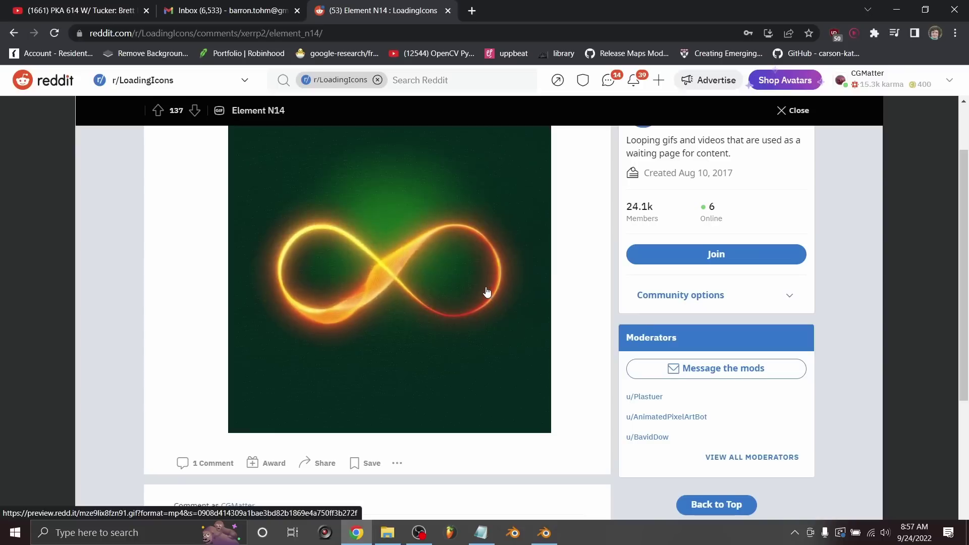
Scroll through the Reddit infinity-loop animation post, then switch to the Blender infinite1.blend window.
{"action": "scroll", "coordinate": [484, 292], "scroll_direction": "up", "scroll_amount": 1}
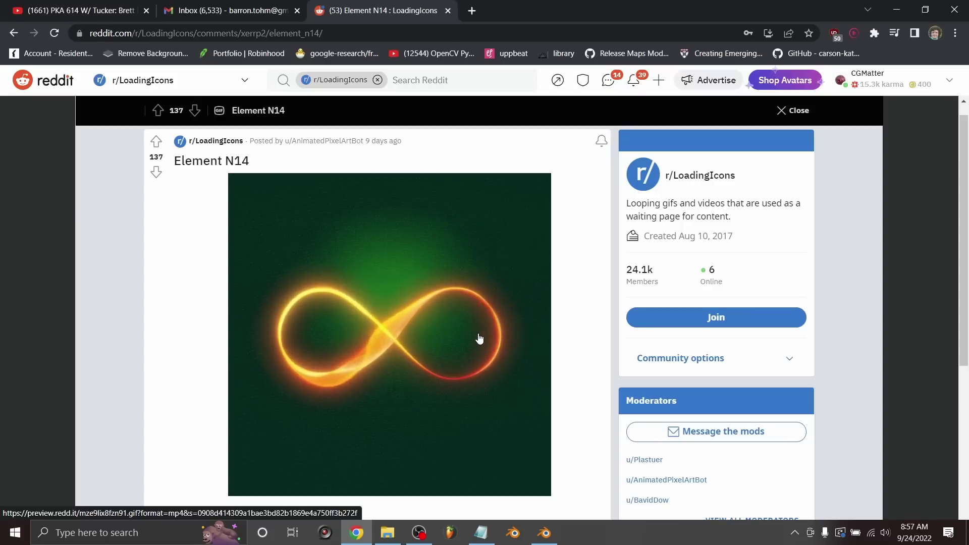
{"action": "left_click", "coordinate": [544, 532]}
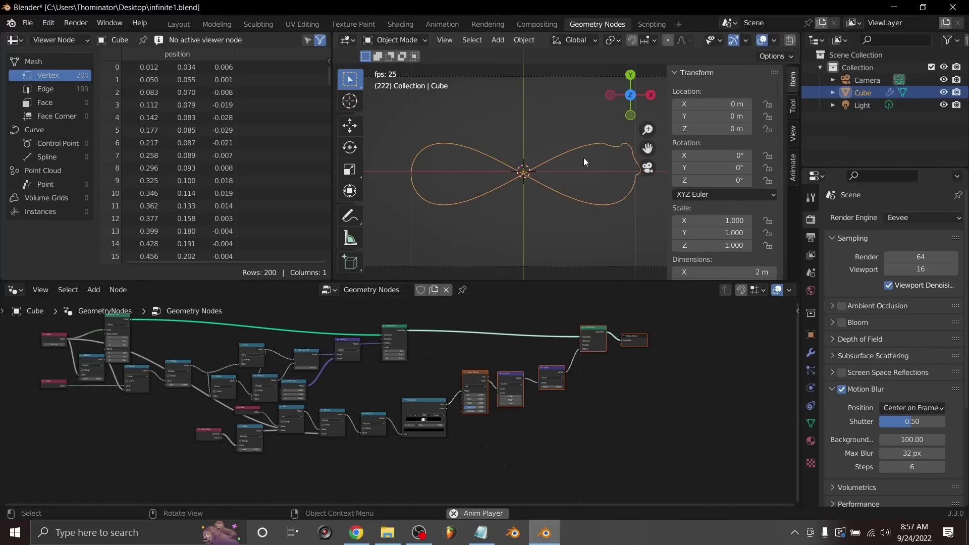
Make Blender fullscreen, start a new General file without saving infinite1.blend, and enter Geometry Nodes.
{"action": "key", "text": "q"}
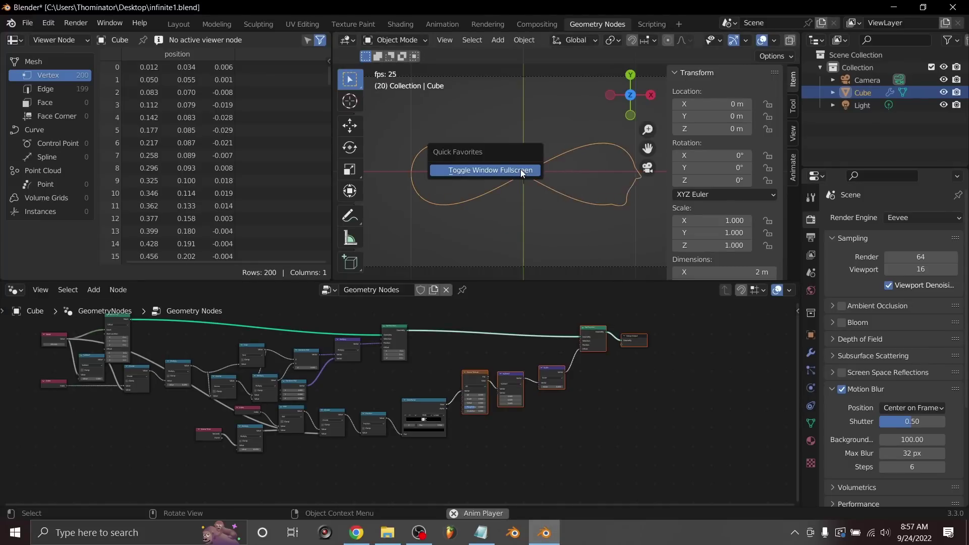
{"action": "left_click", "coordinate": [520, 170]}
{"action": "key", "text": "ctrl+n"}
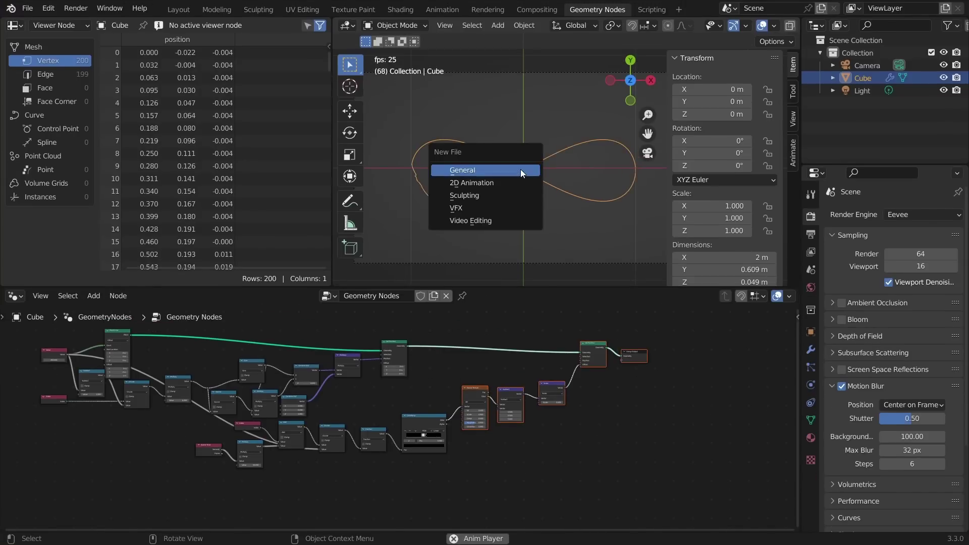
{"action": "left_click", "coordinate": [519, 168]}
{"action": "left_click", "coordinate": [522, 290]}
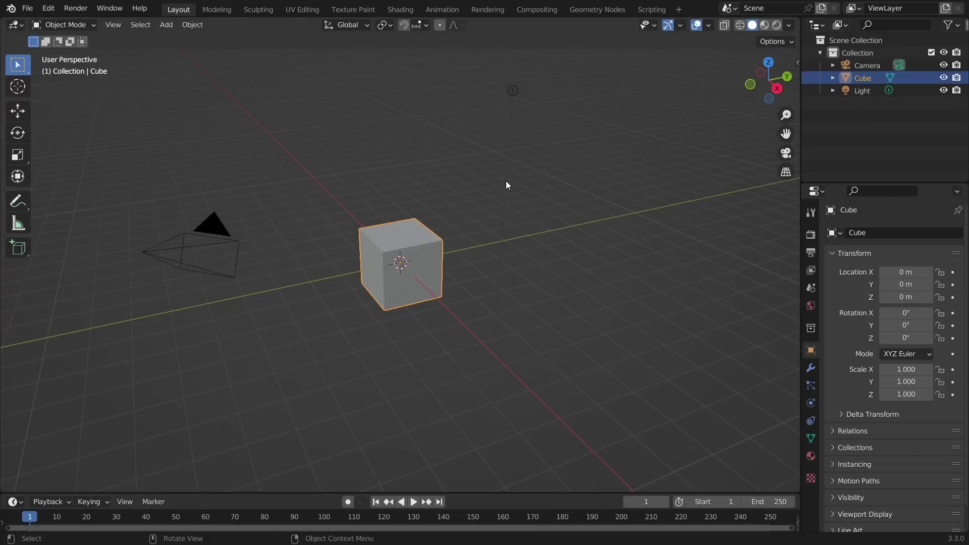
{"action": "left_click", "coordinate": [597, 9]}
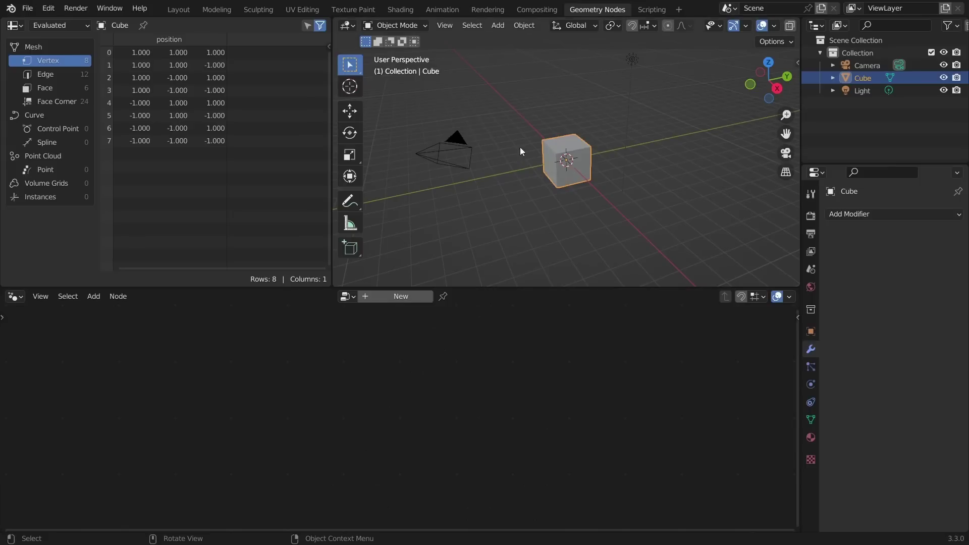
Create a new node tree, delete Group Input, and connect a Mesh Line node to Group Output.
{"action": "left_click", "coordinate": [408, 295]}
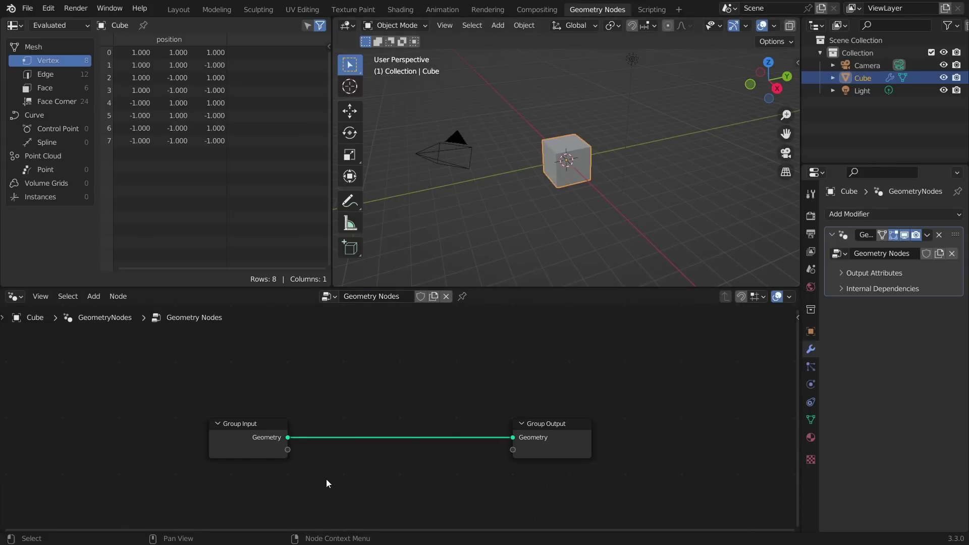
{"action": "left_click_drag", "start_coordinate": [326, 480], "coordinate": [206, 367]}
{"action": "key", "text": "x"}
{"action": "key", "text": "shift+a"}
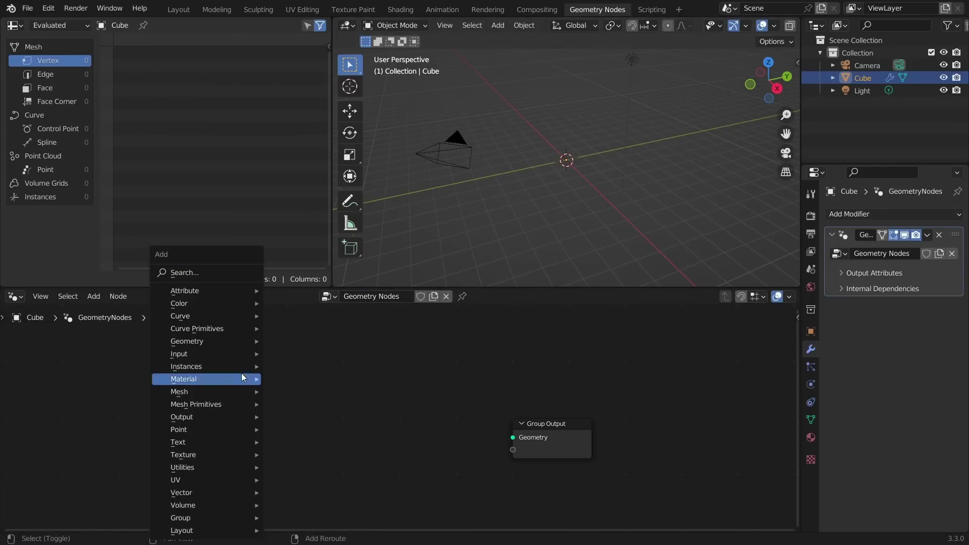
{"action": "left_click", "coordinate": [221, 273]}
{"action": "type", "text": "mesh line"}
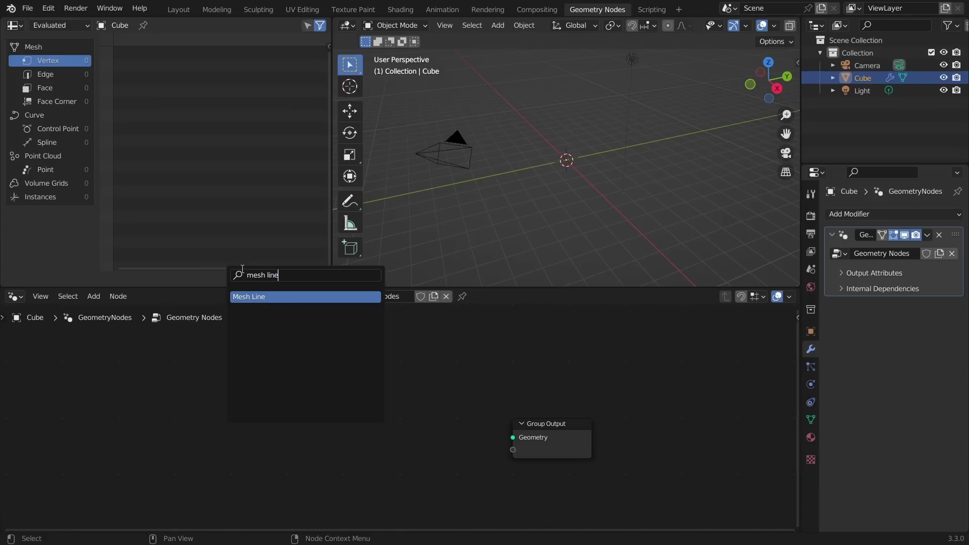
{"action": "key", "text": "Return"}
{"action": "left_click", "coordinate": [187, 346]}
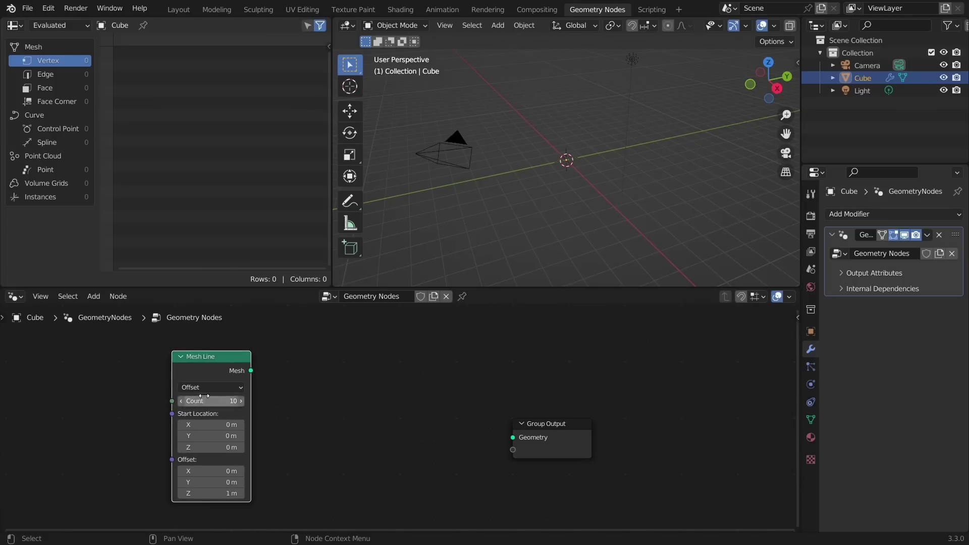
{"action": "left_click_drag", "start_coordinate": [251, 370], "coordinate": [513, 437]}
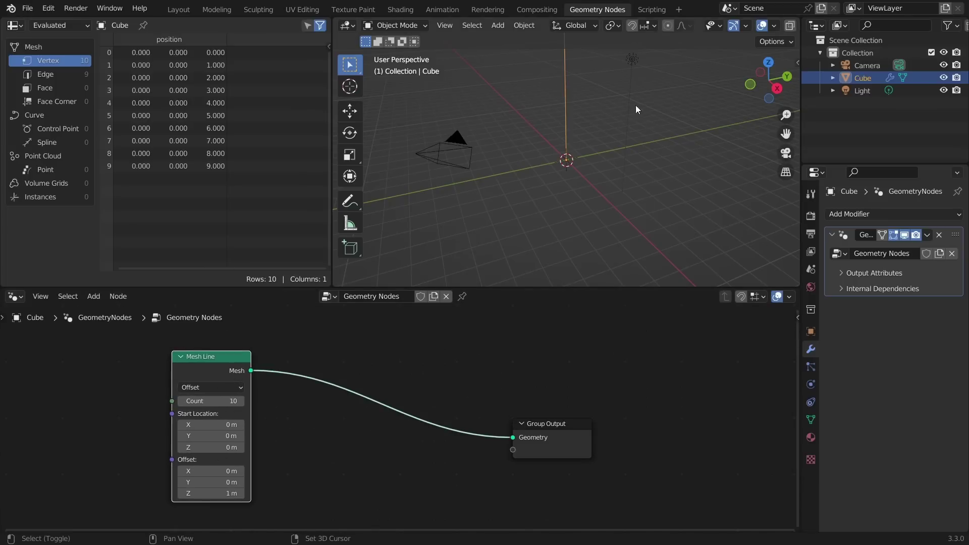
Orbit around the point line and sketch the intended figure-eight with annotations, then remove them.
{"action": "middle_click_drag", "start_coordinate": [635, 106], "coordinate": [606, 164]}
{"action": "mouse_move", "coordinate": [526, 232]}
{"action": "left_mouse_down"}
{"action": "mouse_move", "coordinate": [608, 238]}
{"action": "mouse_move", "coordinate": [603, 211]}
{"action": "mouse_move", "coordinate": [541, 228]}
{"action": "left_mouse_up"}
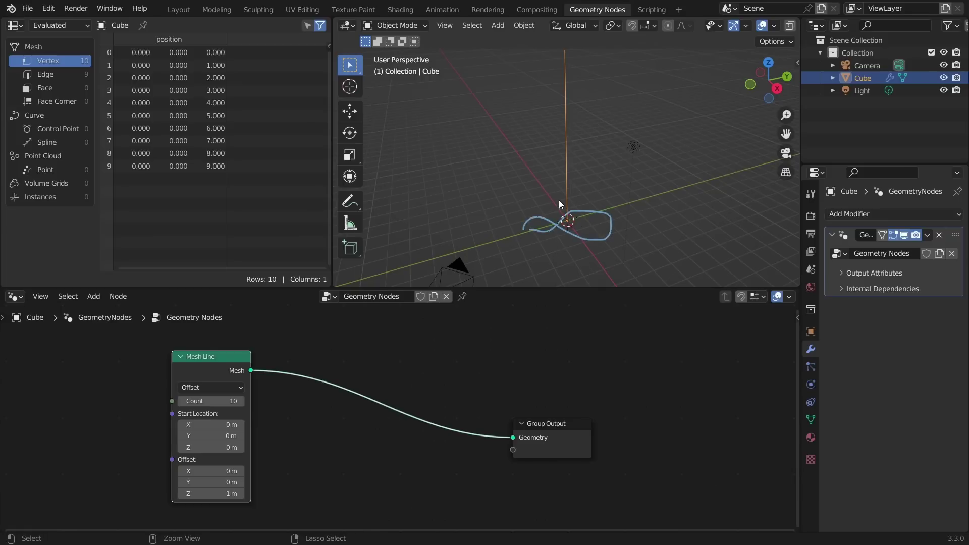
{"action": "key", "text": "ctrl+z"}
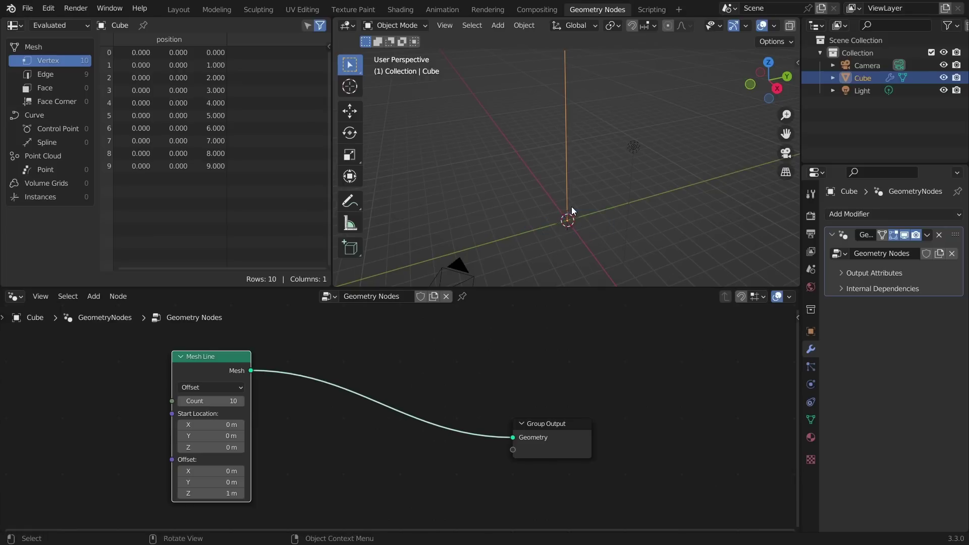
{"action": "left_click_drag", "start_coordinate": [576, 194], "coordinate": [548, 214]}
{"action": "key", "text": "ctrl+z"}
{"action": "key", "text": "ctrl+z"}
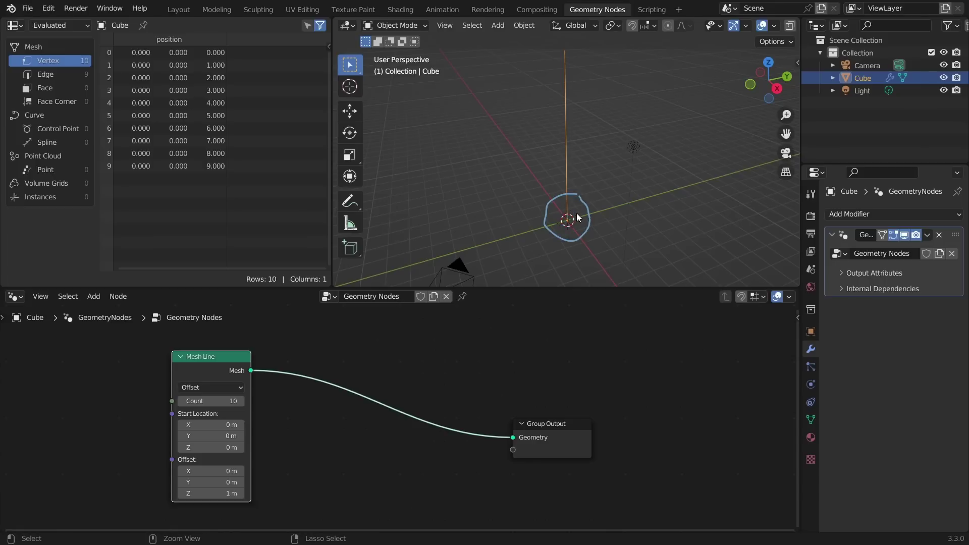
{"action": "middle_click_drag", "start_coordinate": [295, 372], "coordinate": [369, 376]}
Insert a Set Position node between Mesh Line and Group Output.
{"action": "key", "text": "shift+a"}
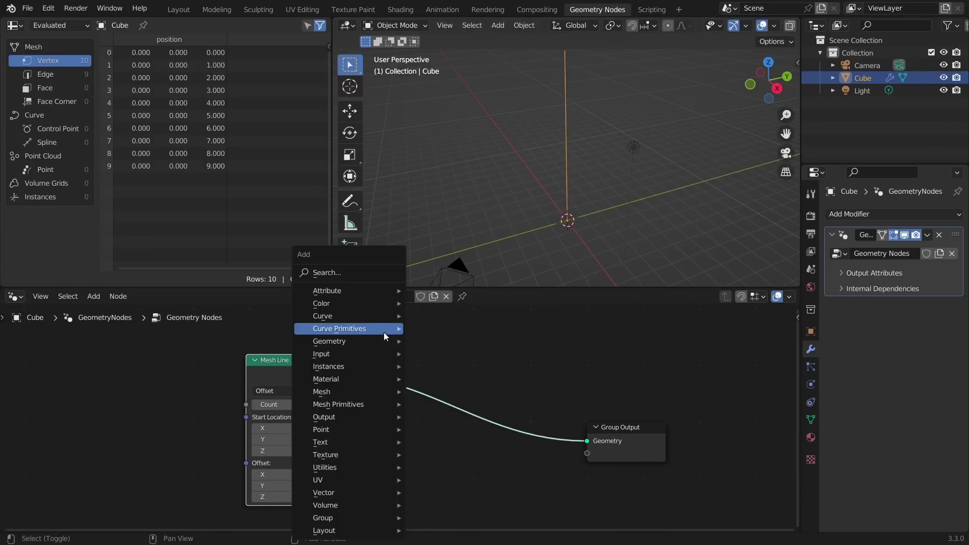
{"action": "left_click", "coordinate": [380, 272]}
{"action": "type", "text": "set pos"}
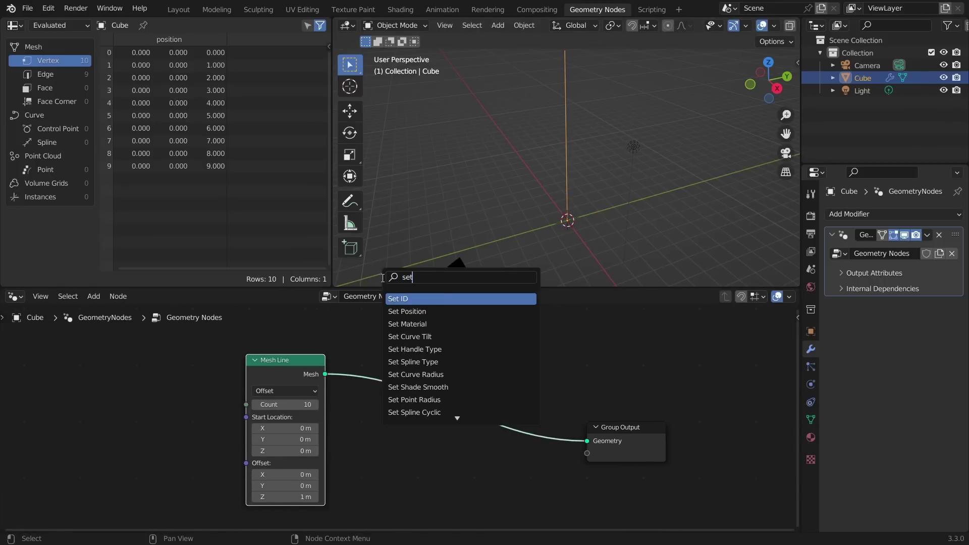
{"action": "key", "text": "Return"}
{"action": "left_click", "coordinate": [504, 376]}
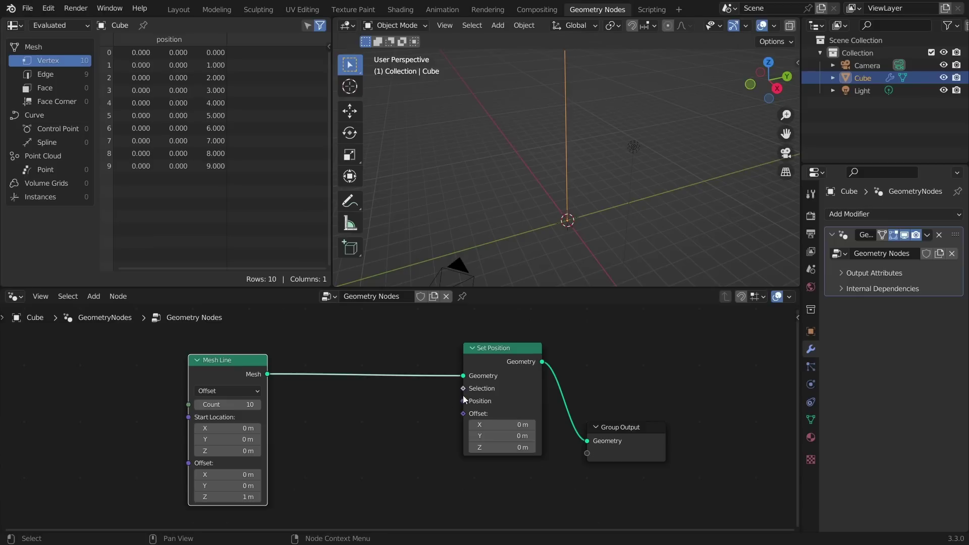
Add a Combine XYZ node feeding Set Position's Position and tidy the node layout.
{"action": "left_click_drag", "start_coordinate": [463, 400], "coordinate": [349, 407]}
{"action": "type", "text": "combine"}
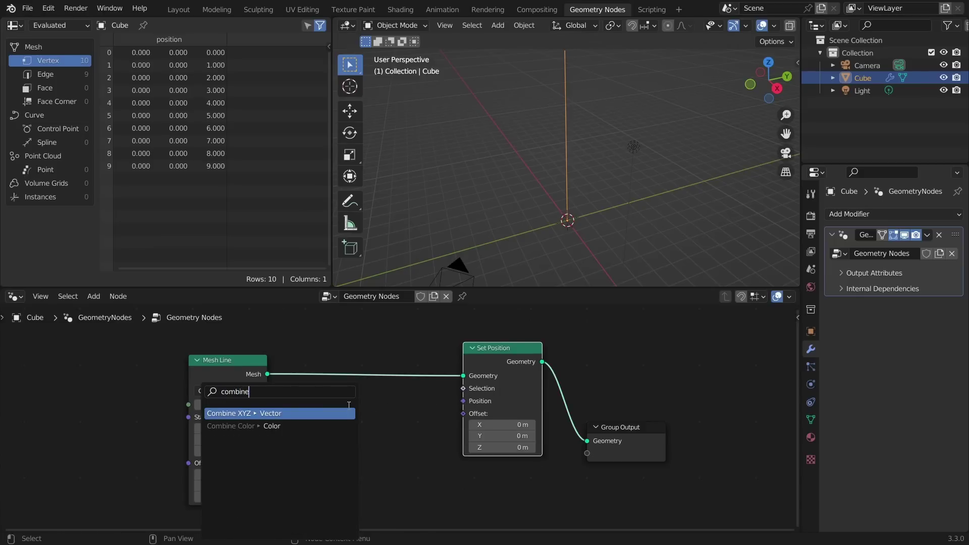
{"action": "key", "text": "Return"}
{"action": "left_click", "coordinate": [435, 418]}
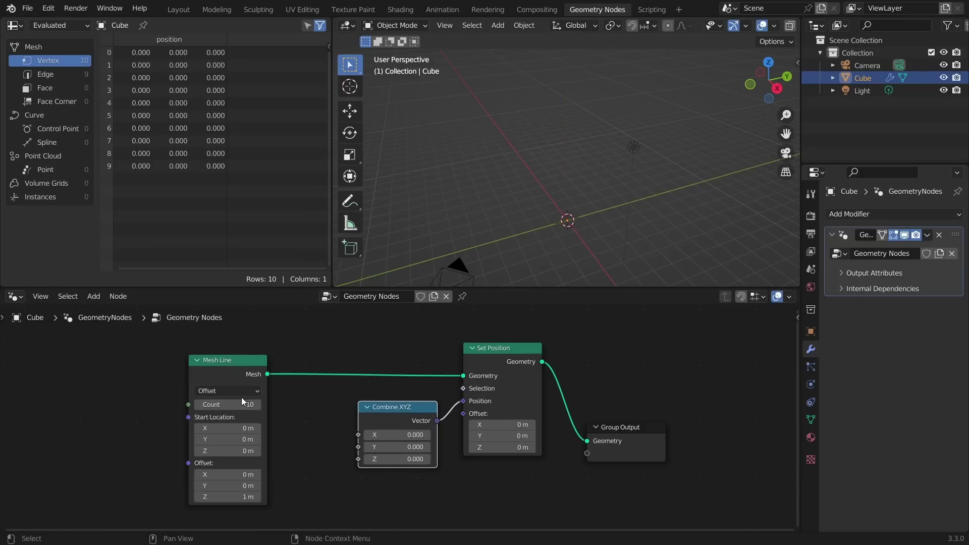
{"action": "left_click_drag", "start_coordinate": [211, 371], "coordinate": [119, 344]}
{"action": "left_click_drag", "start_coordinate": [358, 443], "coordinate": [350, 455]}
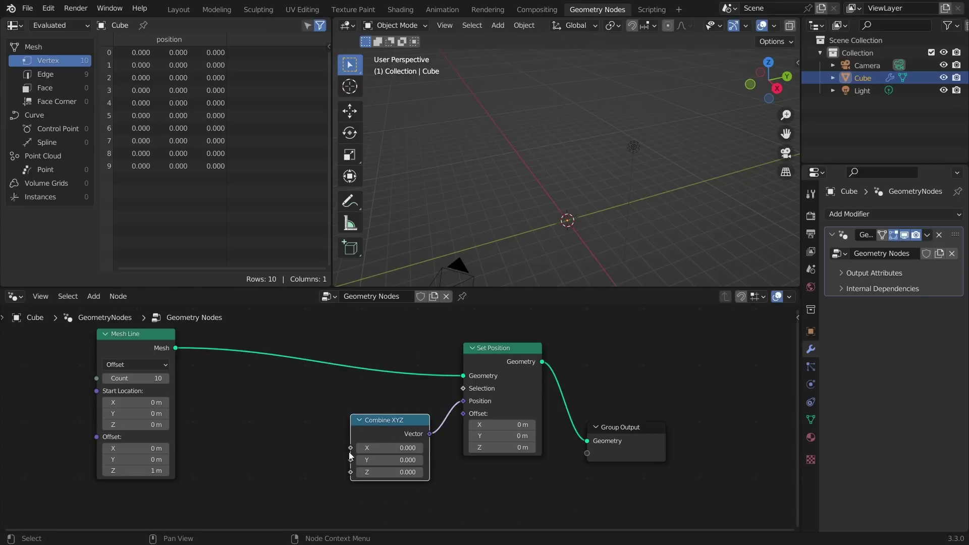
{"action": "middle_click_drag", "start_coordinate": [344, 447], "coordinate": [450, 410]}
Feed Combine XYZ with Cosine into X and Sine into Y.
{"action": "left_click_drag", "start_coordinate": [455, 416], "coordinate": [395, 418]}
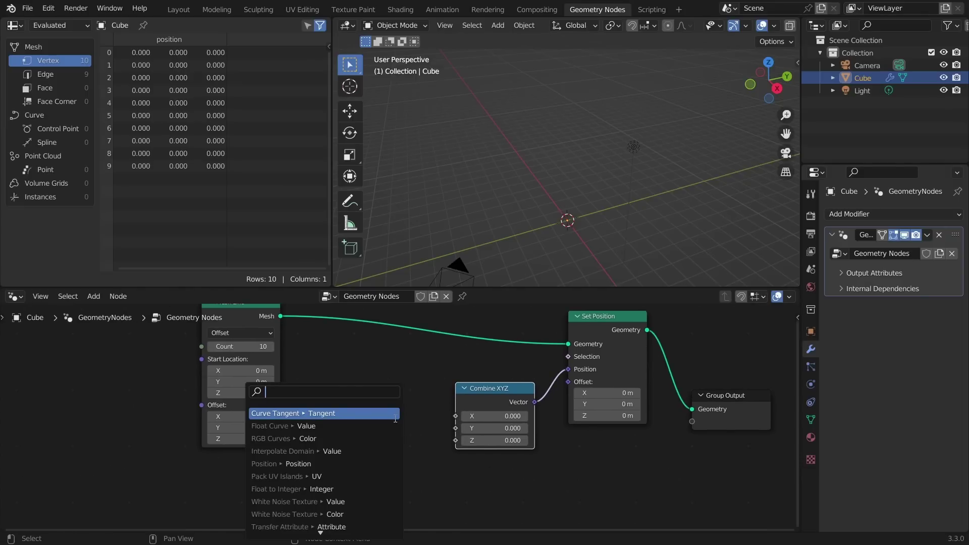
{"action": "type", "text": "sine"}
{"action": "key", "text": "Return"}
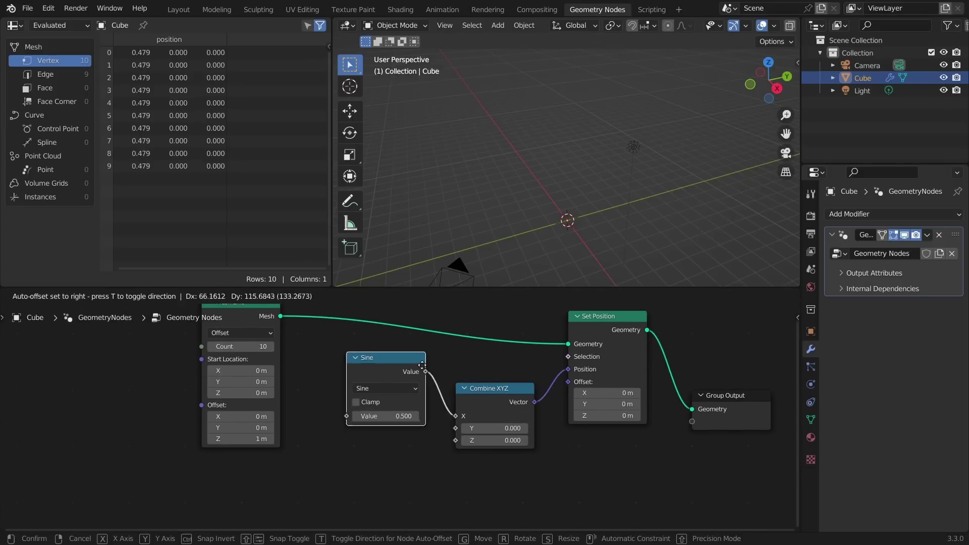
{"action": "left_click", "coordinate": [403, 372]}
{"action": "key", "text": "shift+d"}
{"action": "left_click", "coordinate": [406, 458]}
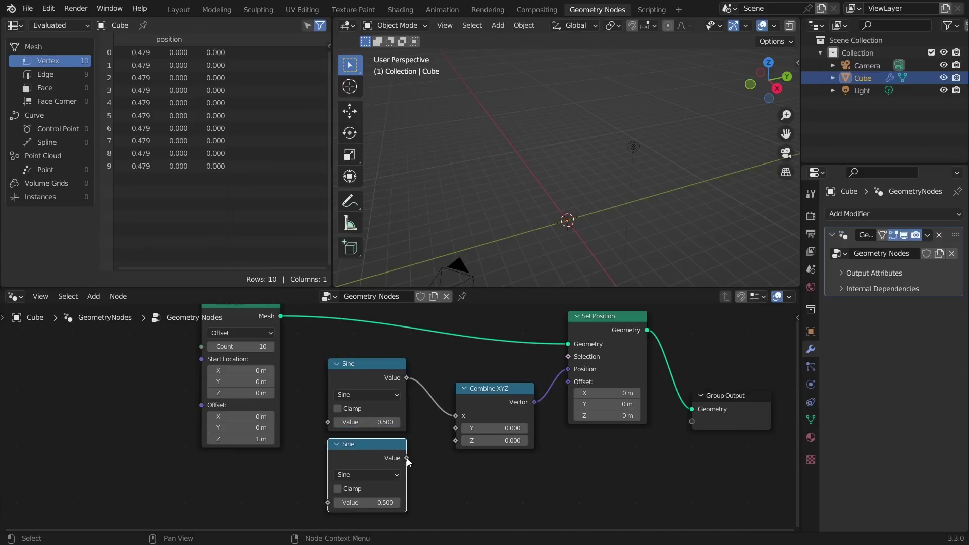
{"action": "left_click_drag", "start_coordinate": [406, 458], "coordinate": [450, 432]}
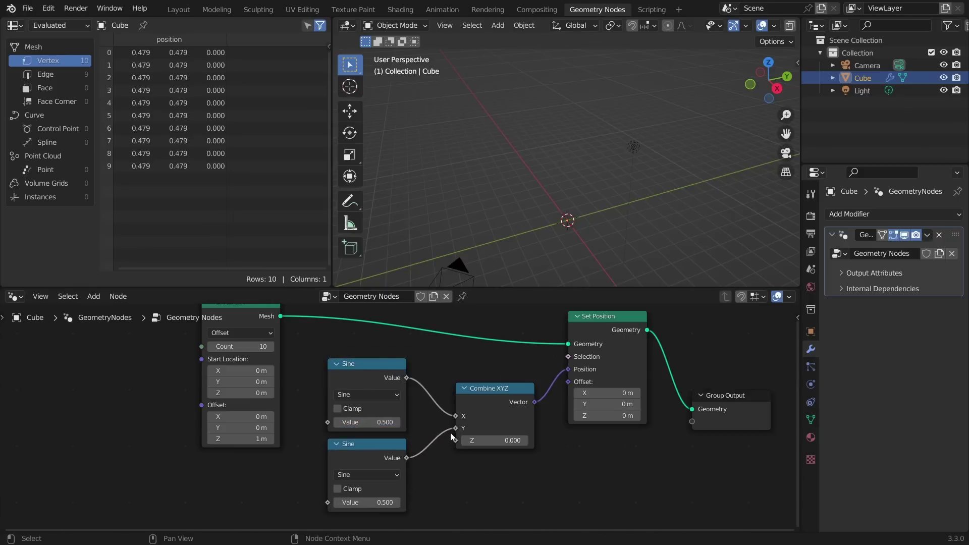
{"action": "left_click", "coordinate": [383, 398]}
{"action": "left_click", "coordinate": [585, 267]}
Rearrange the Mesh Line node and preview the plain Mesh Line as the output.
{"action": "middle_click_drag", "start_coordinate": [222, 367], "coordinate": [332, 401]}
{"action": "left_click_drag", "start_coordinate": [353, 372], "coordinate": [352, 340]}
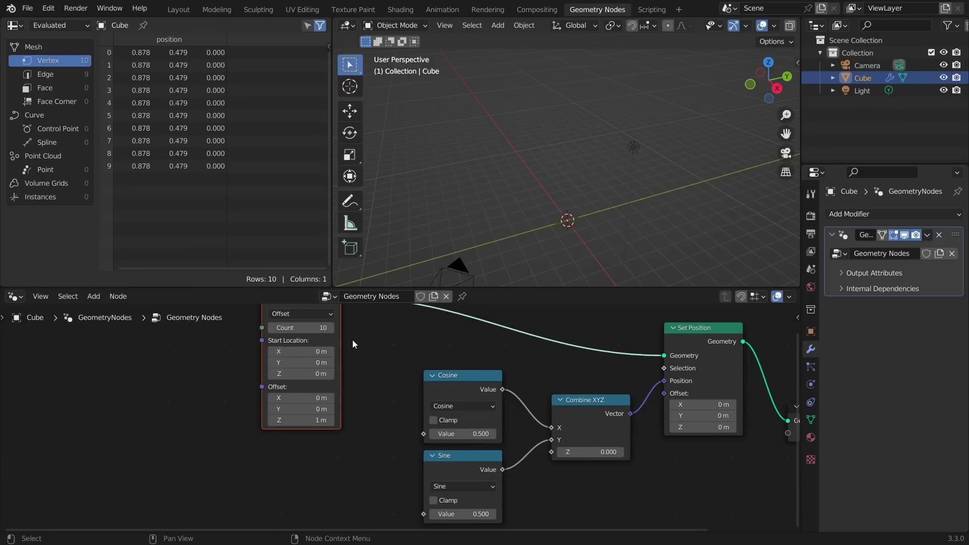
{"action": "middle_click_drag", "start_coordinate": [352, 340], "coordinate": [373, 388]}
{"action": "left_click", "coordinate": [329, 341], "text": "ctrl+shift"}
Sketch an arrow along the Z line and a loop around the origin, then erase both.
{"action": "scroll", "coordinate": [555, 217], "scroll_direction": "down", "scroll_amount": 1}
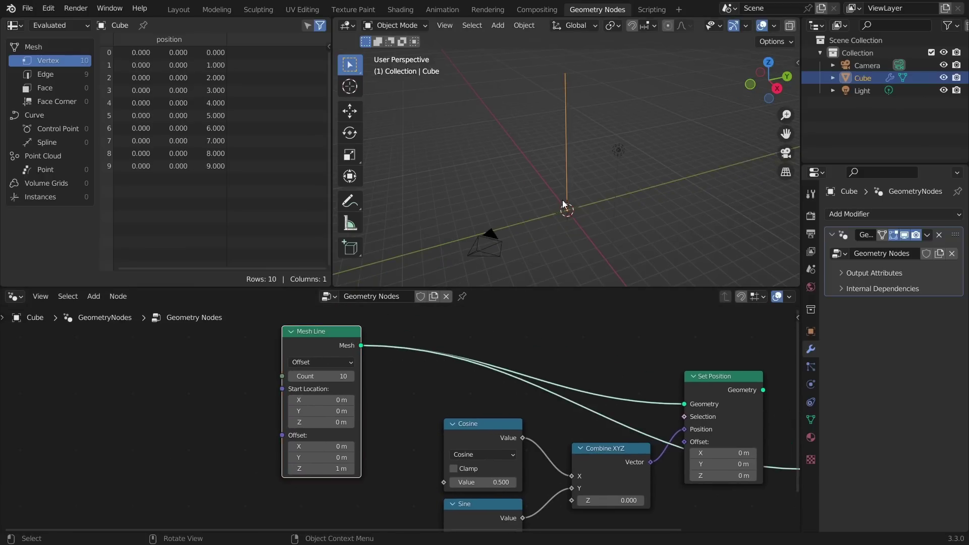
{"action": "mouse_move", "coordinate": [564, 204]}
{"action": "left_mouse_down"}
{"action": "mouse_move", "coordinate": [558, 80]}
{"action": "mouse_move", "coordinate": [560, 95]}
{"action": "left_mouse_up"}
{"action": "key", "text": "ctrl+z"}
{"action": "mouse_move", "coordinate": [580, 169]}
{"action": "left_mouse_down"}
{"action": "mouse_move", "coordinate": [546, 200]}
{"action": "mouse_move", "coordinate": [598, 203]}
{"action": "left_mouse_up"}
{"action": "key", "text": "ctrl+z"}
Drive both Cosine and Sine with an Index node and output Set Position's result again.
{"action": "middle_click_drag", "start_coordinate": [477, 422], "coordinate": [555, 342]}
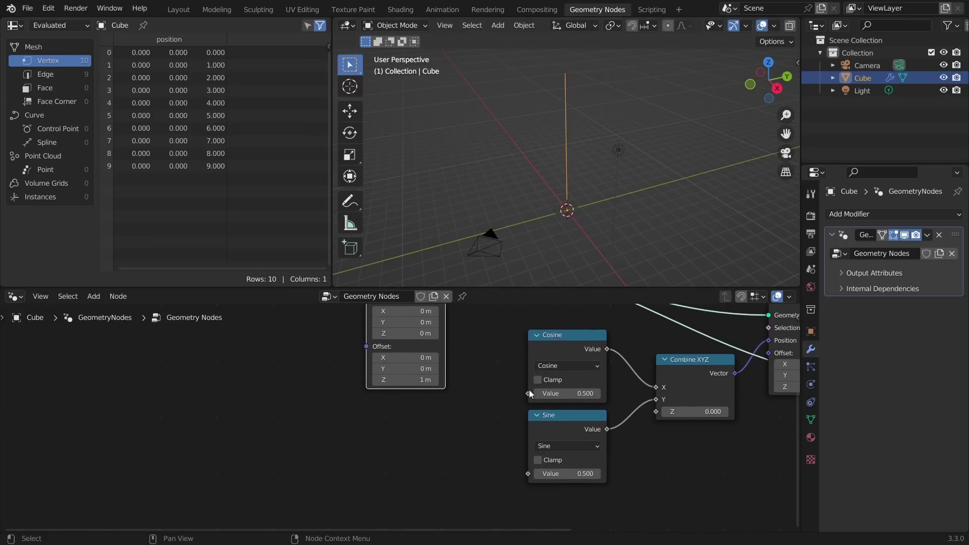
{"action": "left_click_drag", "start_coordinate": [527, 393], "coordinate": [394, 392]}
{"action": "type", "text": "index"}
{"action": "key", "text": "Return"}
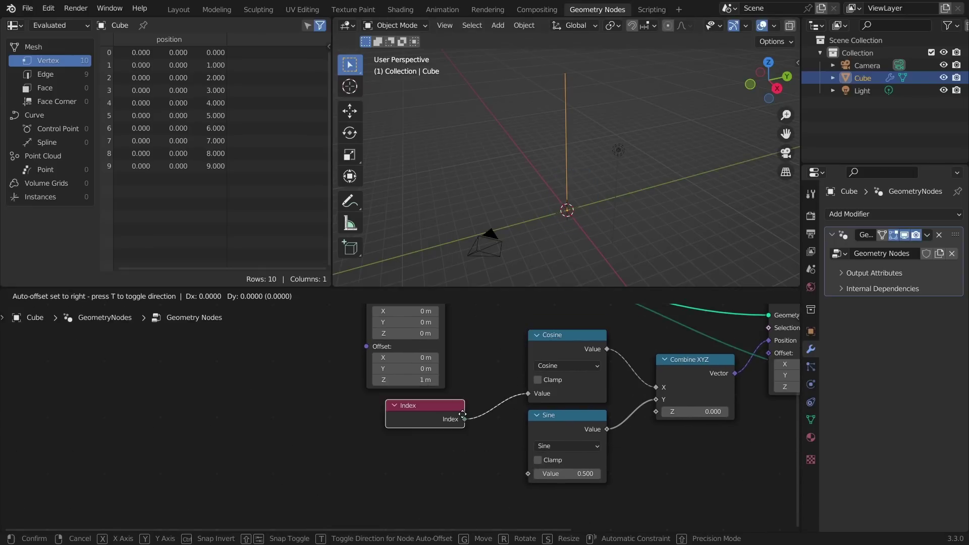
{"action": "left_click", "coordinate": [403, 435]}
{"action": "left_click_drag", "start_coordinate": [404, 438], "coordinate": [528, 473]}
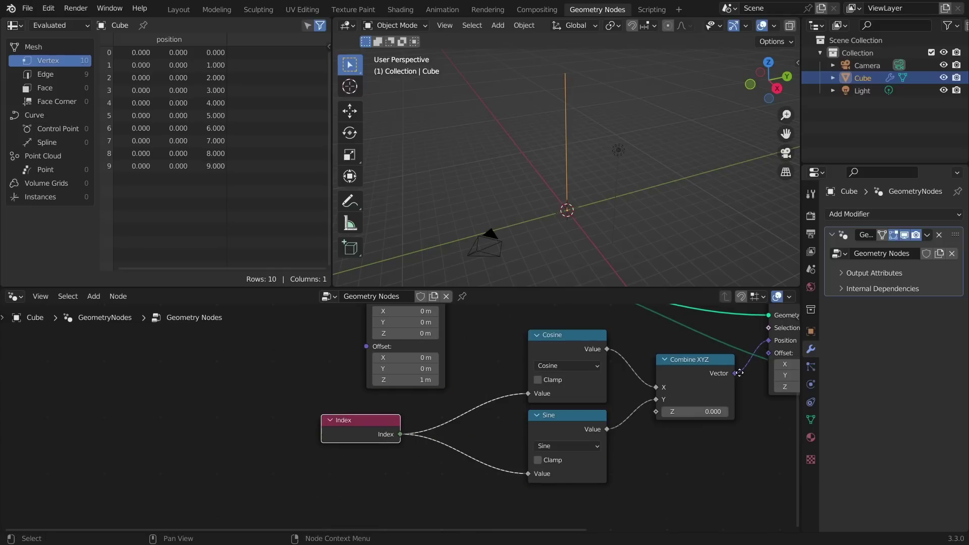
{"action": "middle_click_drag", "start_coordinate": [773, 336], "coordinate": [493, 409]}
{"action": "left_click_drag", "start_coordinate": [556, 363], "coordinate": [555, 363]}
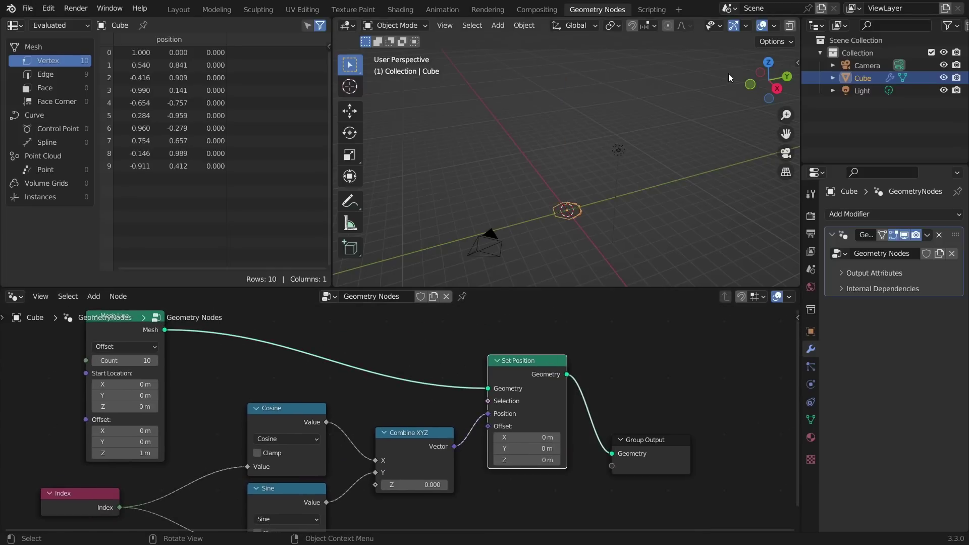
View the ring from the top and set the Mesh Line Count to 30.
{"action": "left_click", "coordinate": [766, 60]}
{"action": "scroll", "coordinate": [546, 171], "scroll_direction": "up", "scroll_amount": 8}
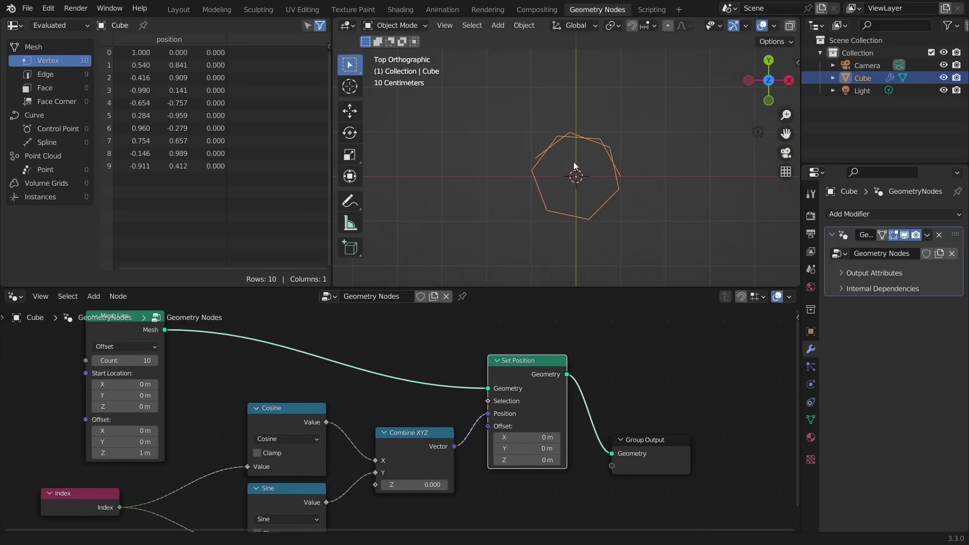
{"action": "left_click", "coordinate": [111, 360]}
{"action": "key", "text": "Return"}
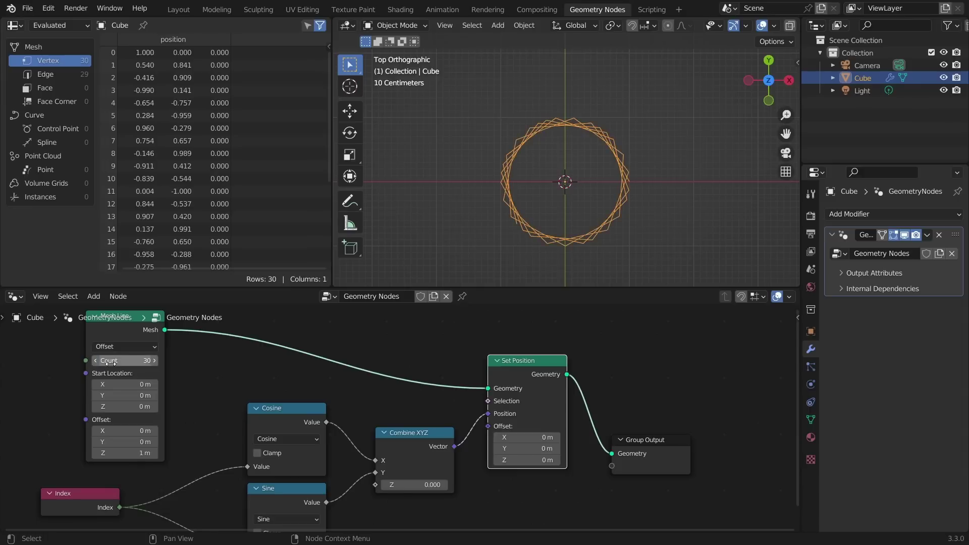
{"action": "scroll", "coordinate": [606, 188], "scroll_direction": "up", "scroll_amount": 3}
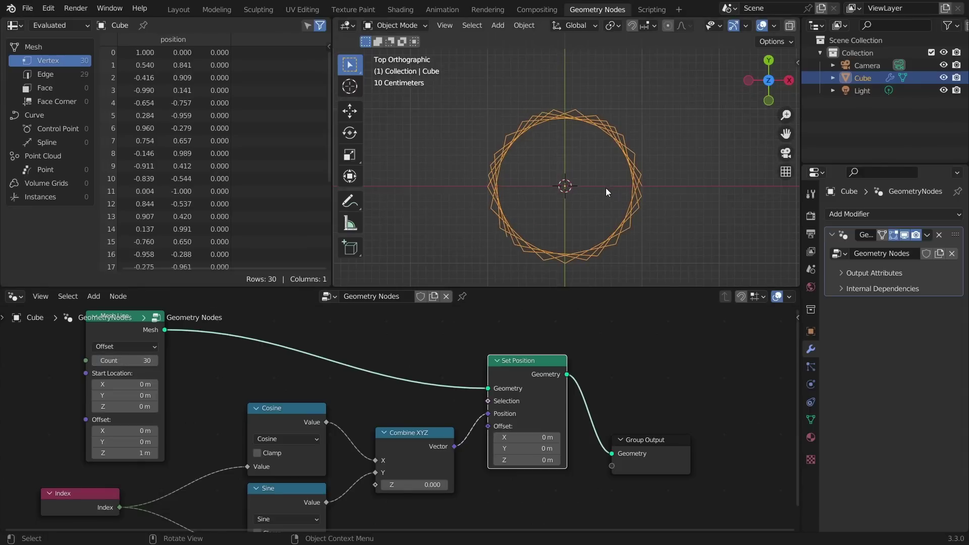
{"action": "mouse_move", "coordinate": [616, 121]}
{"action": "left_mouse_down"}
{"action": "mouse_move", "coordinate": [581, 101]}
{"action": "mouse_move", "coordinate": [515, 136]}
{"action": "left_mouse_up"}
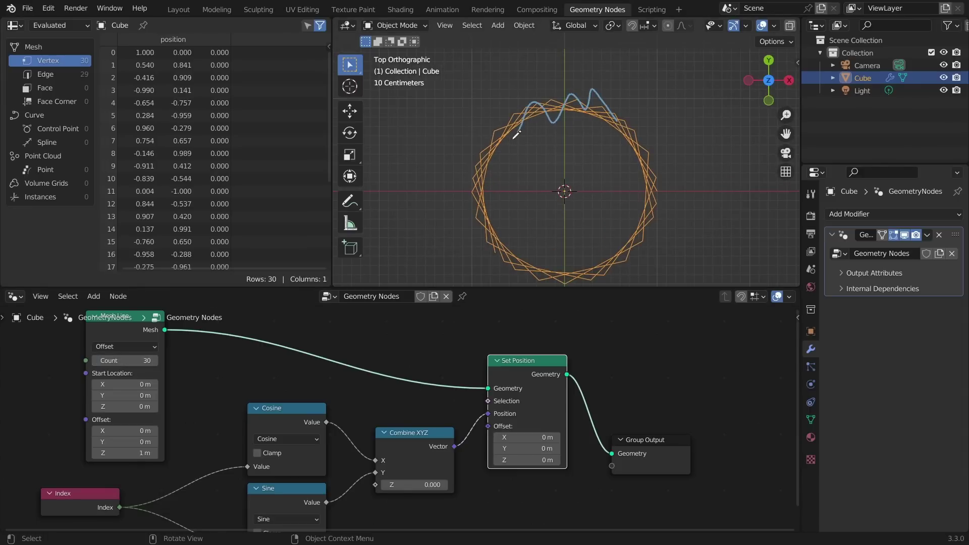
{"action": "key", "text": "ctrl+z"}
{"action": "key", "text": "ctrl+z"}
{"action": "key", "text": "ctrl+z"}
{"action": "key", "text": "ctrl+z"}
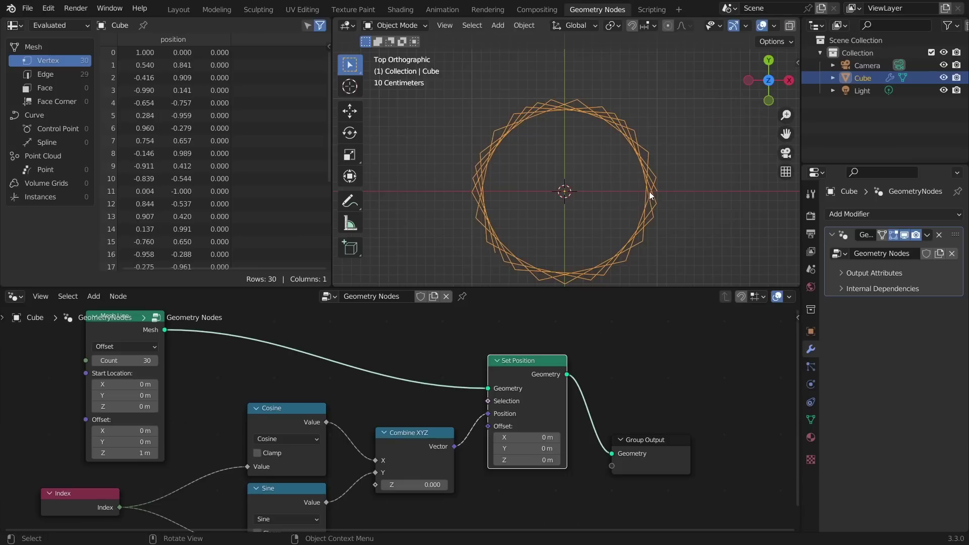
Circle the ring with an annotation and add a reroute point on the Index links.
{"action": "mouse_move", "coordinate": [645, 168]}
{"action": "left_mouse_down"}
{"action": "mouse_move", "coordinate": [510, 142]}
{"action": "mouse_move", "coordinate": [505, 189]}
{"action": "mouse_move", "coordinate": [526, 262]}
{"action": "mouse_move", "coordinate": [584, 258]}
{"action": "mouse_move", "coordinate": [625, 211]}
{"action": "mouse_move", "coordinate": [617, 218]}
{"action": "mouse_move", "coordinate": [637, 220]}
{"action": "mouse_move", "coordinate": [583, 257]}
{"action": "mouse_move", "coordinate": [538, 262]}
{"action": "mouse_move", "coordinate": [509, 221]}
{"action": "mouse_move", "coordinate": [499, 157]}
{"action": "mouse_move", "coordinate": [525, 135]}
{"action": "mouse_move", "coordinate": [576, 137]}
{"action": "mouse_move", "coordinate": [635, 170]}
{"action": "mouse_move", "coordinate": [656, 196]}
{"action": "left_mouse_up"}
{"action": "middle_click_drag", "start_coordinate": [65, 498], "coordinate": [325, 432]}
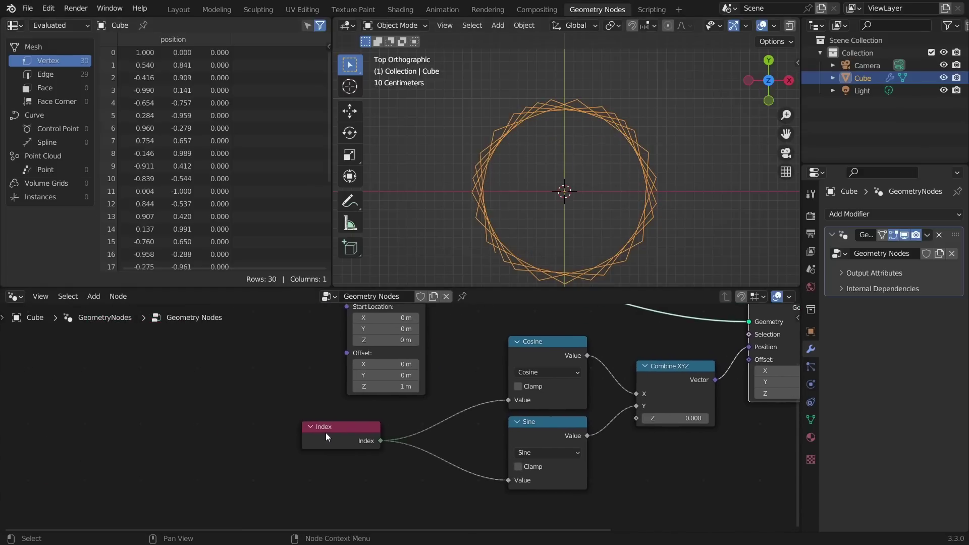
{"action": "left_click_drag", "start_coordinate": [325, 432], "coordinate": [154, 441]}
{"action": "right_click_drag", "start_coordinate": [302, 442], "coordinate": [343, 485], "text": "shift"}
{"action": "left_click_drag", "start_coordinate": [310, 444], "coordinate": [407, 440]}
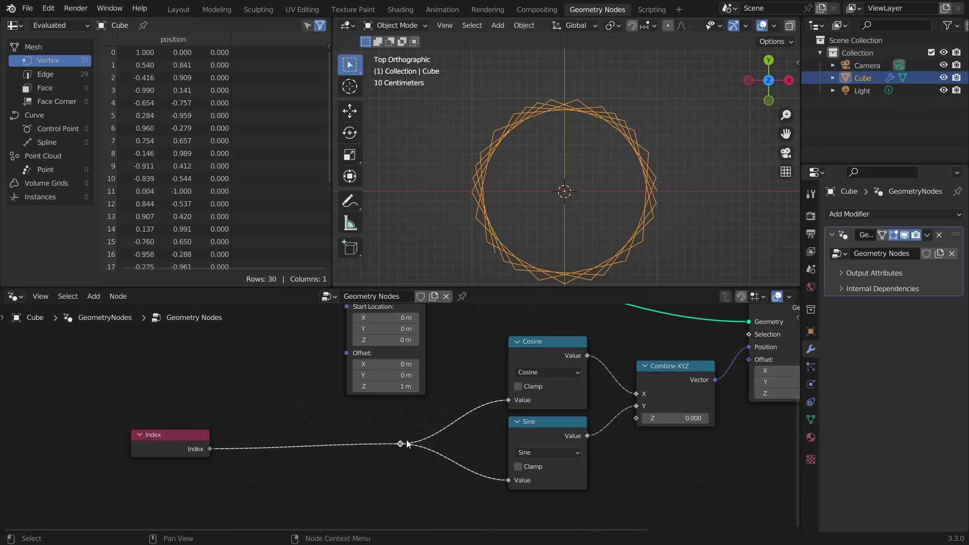
Insert a Math node set to Divide between Index and the reroute.
{"action": "left_click_drag", "start_coordinate": [539, 361], "coordinate": [296, 432]}
{"action": "left_click", "coordinate": [296, 441]}
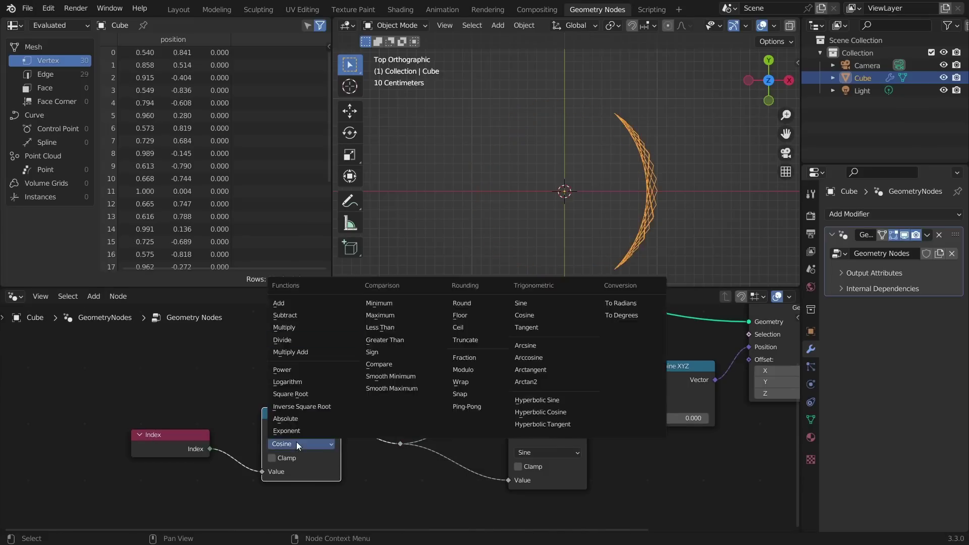
{"action": "left_click", "coordinate": [282, 339]}
{"action": "middle_click_drag", "start_coordinate": [326, 346], "coordinate": [390, 395]}
Add a Value node of 30 driving the Mesh Line Count and Divide's second input.
{"action": "key", "text": "shift+a"}
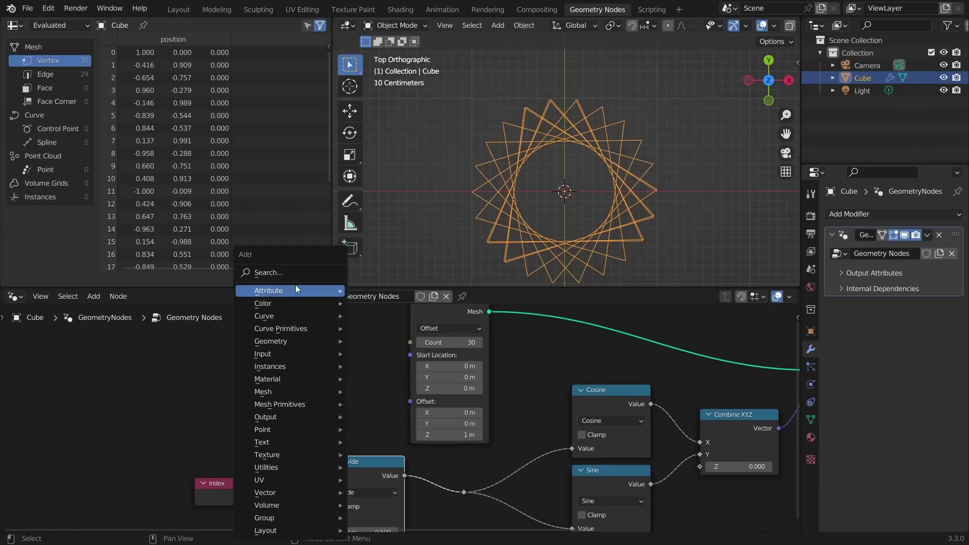
{"action": "type", "text": "value"}
{"action": "key", "text": "Return"}
{"action": "left_click", "coordinate": [217, 355]}
{"action": "left_click_drag", "start_coordinate": [261, 349], "coordinate": [409, 342]}
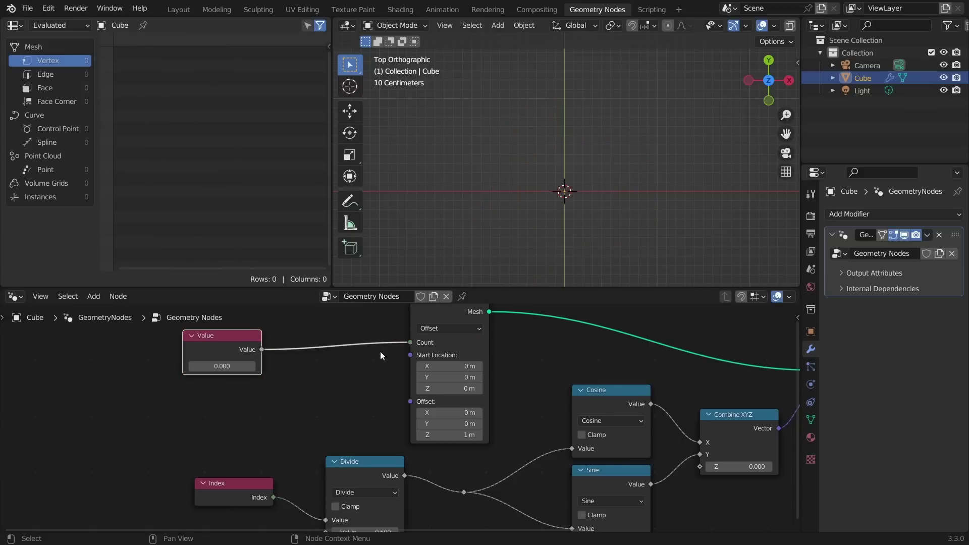
{"action": "left_click", "coordinate": [214, 366]}
{"action": "type", "text": "30"}
{"action": "key", "text": "Return"}
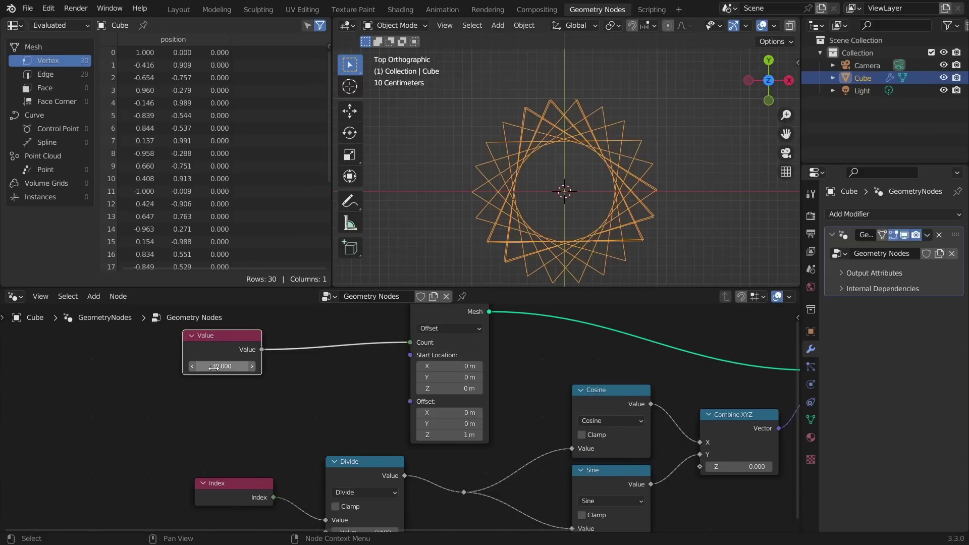
{"action": "right_click_drag", "start_coordinate": [260, 335], "coordinate": [332, 517], "text": "alt"}
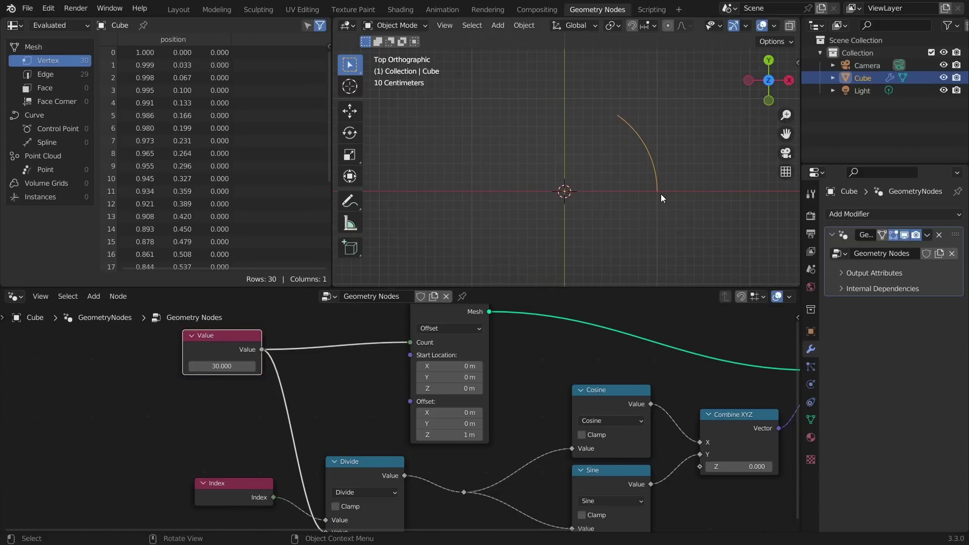
Annotate the resulting short arc, undo it, and select the Index node.
{"action": "mouse_move", "coordinate": [660, 193]}
{"action": "left_mouse_down"}
{"action": "mouse_move", "coordinate": [652, 152]}
{"action": "mouse_move", "coordinate": [620, 111]}
{"action": "left_mouse_up"}
{"action": "key", "text": "ctrl+z"}
{"action": "mouse_move", "coordinate": [294, 480]}
{"action": "middle_mouse_down"}
{"action": "mouse_move", "coordinate": [332, 465]}
{"action": "mouse_move", "coordinate": [388, 410]}
{"action": "middle_mouse_up"}
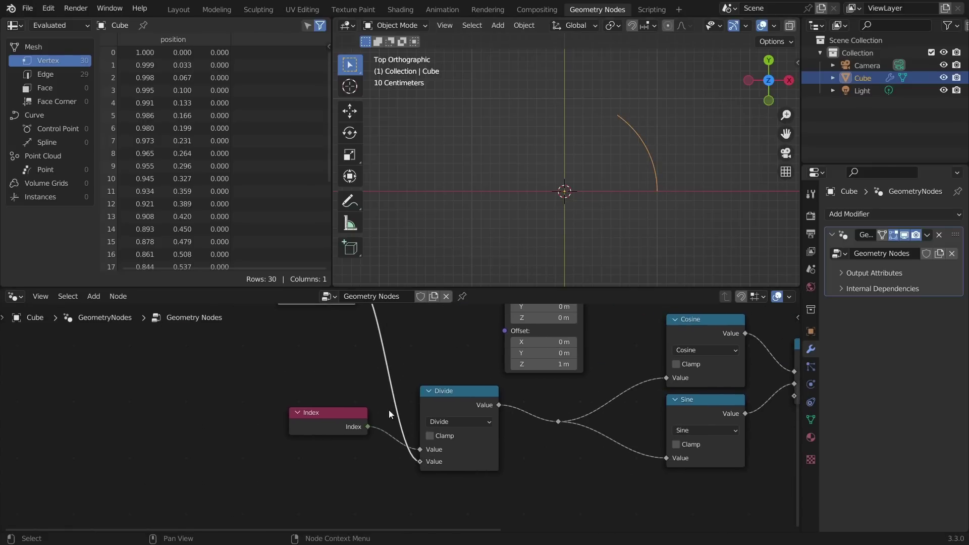
{"action": "mouse_move", "coordinate": [244, 473]}
{"action": "left_mouse_down"}
{"action": "mouse_move", "coordinate": [434, 401]}
{"action": "mouse_move", "coordinate": [325, 407]}
{"action": "left_mouse_up"}
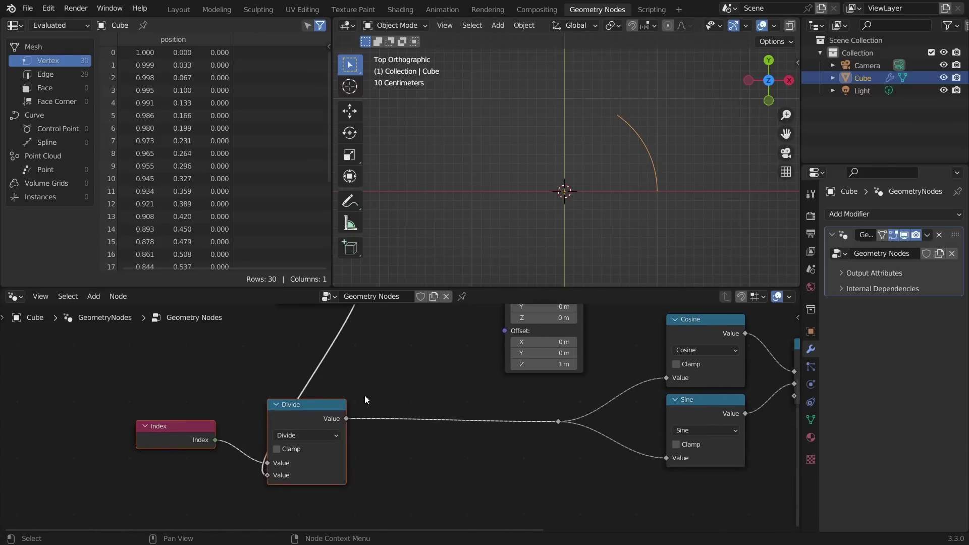
Add a Multiply node after Divide with 2*pi as its second value.
{"action": "key", "text": "shift+d"}
{"action": "left_click", "coordinate": [451, 406]}
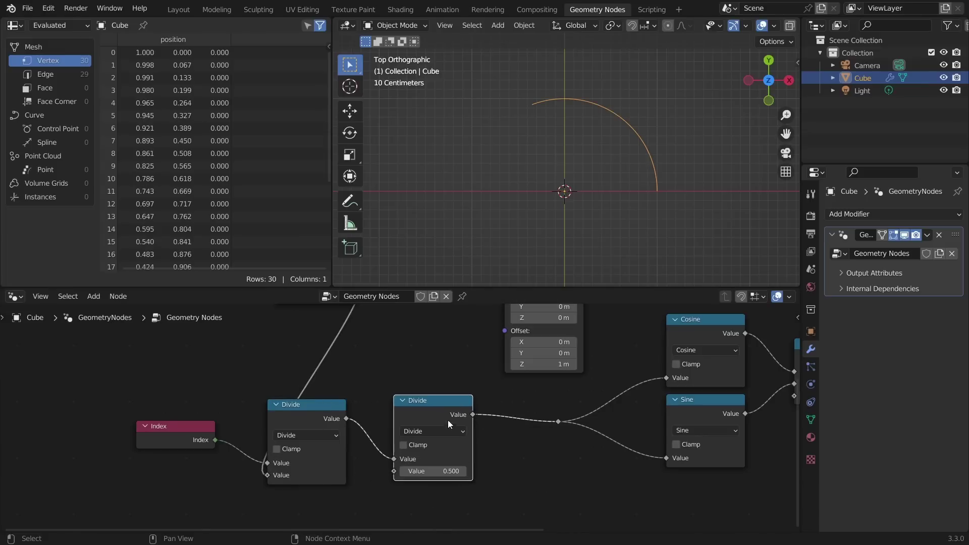
{"action": "left_click", "coordinate": [447, 429]}
{"action": "key", "text": "m"}
{"action": "left_click", "coordinate": [425, 471]}
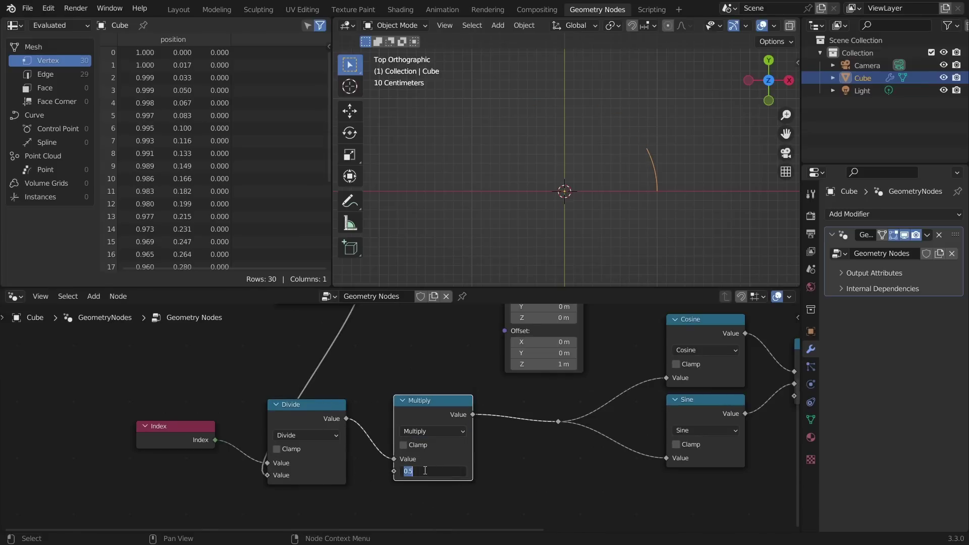
{"action": "type", "text": "2*pi"}
{"action": "key", "text": "Return"}
Zoom in to annotate the circle's edge, undo it, and move the Value node left.
{"action": "scroll", "coordinate": [668, 228], "scroll_direction": "up", "scroll_amount": 2}
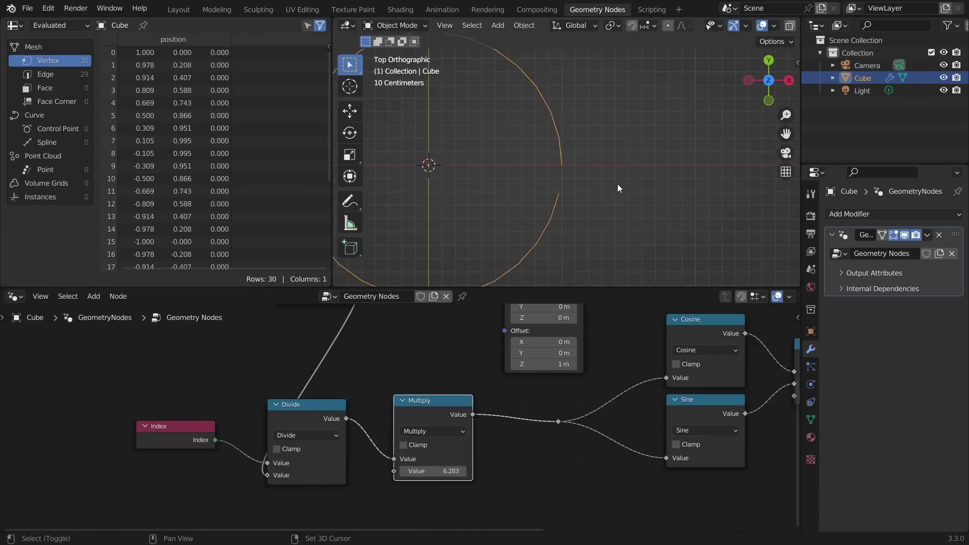
{"action": "scroll", "coordinate": [581, 180], "scroll_direction": "up", "scroll_amount": 2}
{"action": "mouse_move", "coordinate": [551, 170]}
{"action": "left_mouse_down"}
{"action": "mouse_move", "coordinate": [591, 169]}
{"action": "mouse_move", "coordinate": [554, 201]}
{"action": "left_mouse_up"}
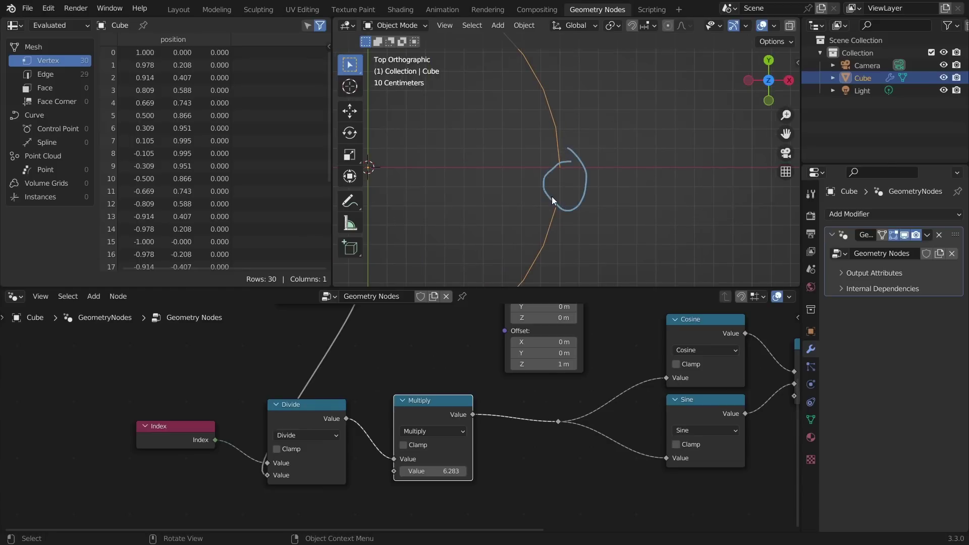
{"action": "key", "text": "ctrl+z"}
{"action": "middle_click_drag", "start_coordinate": [304, 372], "coordinate": [468, 414]}
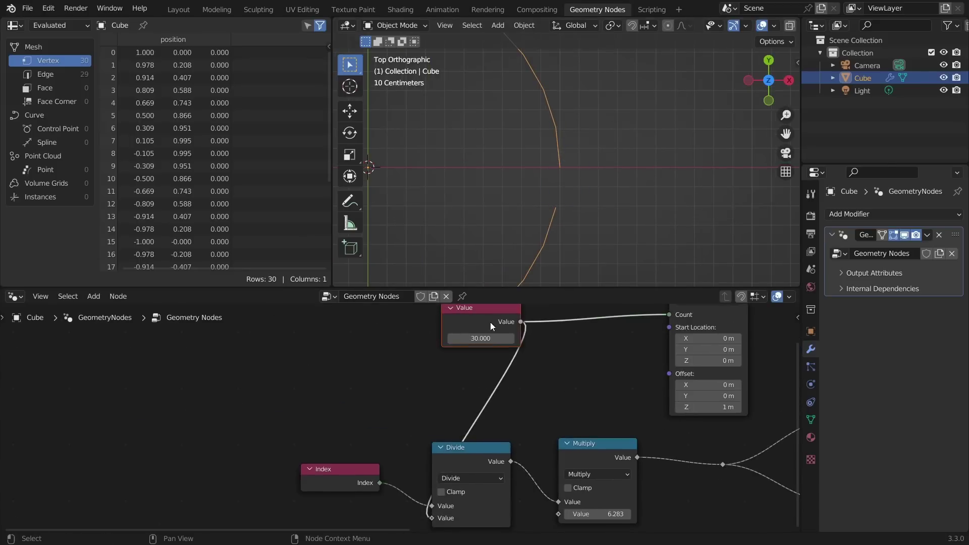
{"action": "left_click_drag", "start_coordinate": [492, 319], "coordinate": [312, 350]}
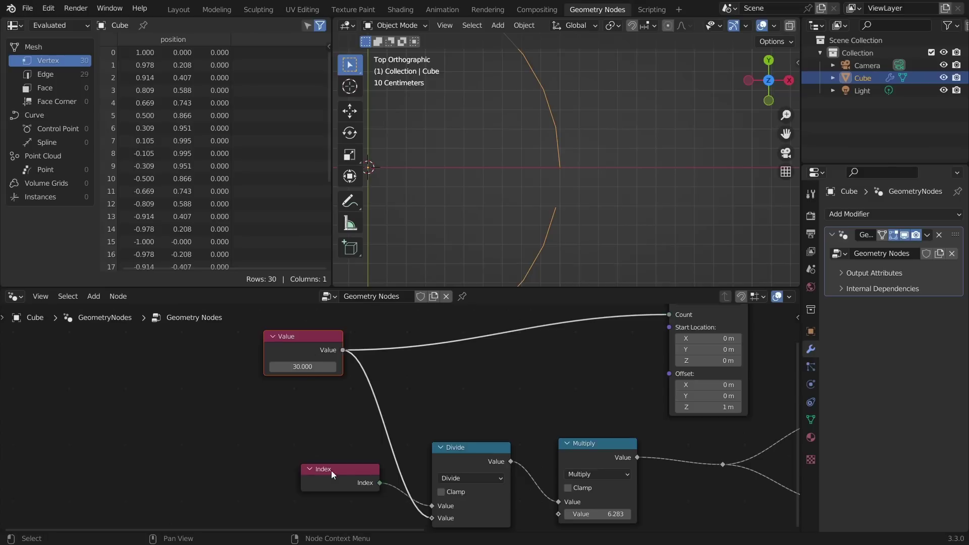
Insert a Subtract node with value 1 on the Value-to-Divide link.
{"action": "left_click_drag", "start_coordinate": [331, 471], "coordinate": [257, 479]}
{"action": "left_click", "coordinate": [465, 458]}
{"action": "key", "text": "shift+d"}
{"action": "left_click", "coordinate": [421, 410]}
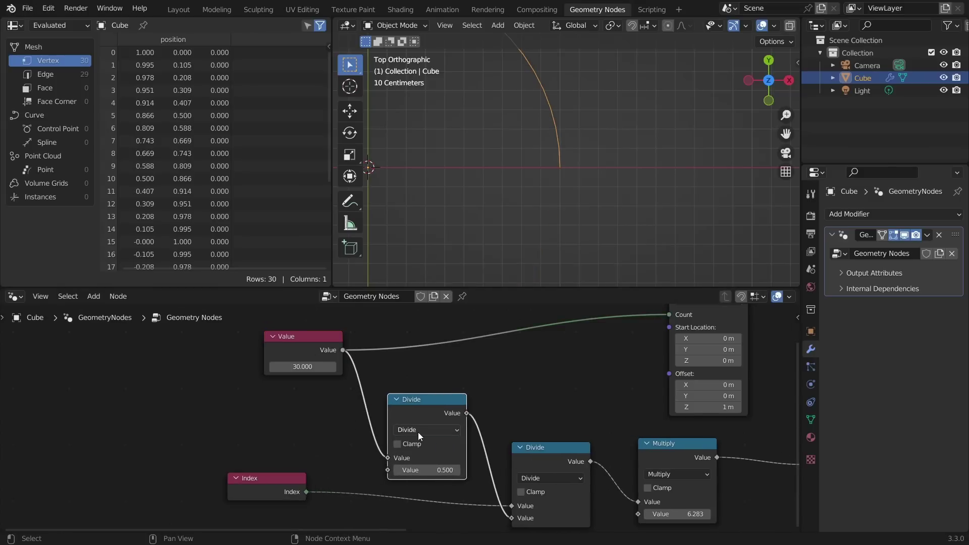
{"action": "left_click", "coordinate": [418, 432]}
{"action": "left_click", "coordinate": [418, 432]}
{"action": "double_click", "coordinate": [428, 470]}
{"action": "type", "text": "1"}
{"action": "key", "text": "Return"}
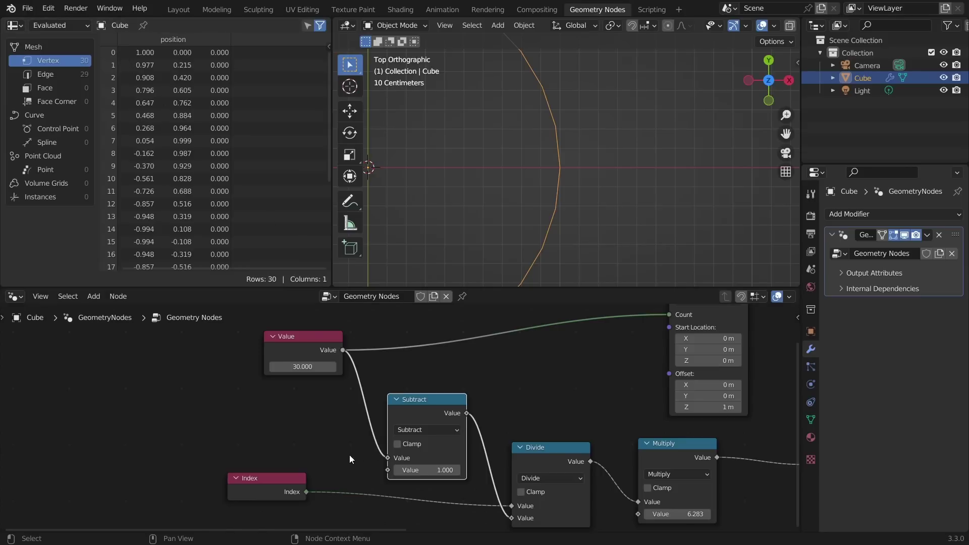
Annotate the circle's right edge, try a count near 38, then revert to 30.
{"action": "scroll", "coordinate": [129, 168], "scroll_direction": "down", "scroll_amount": 5}
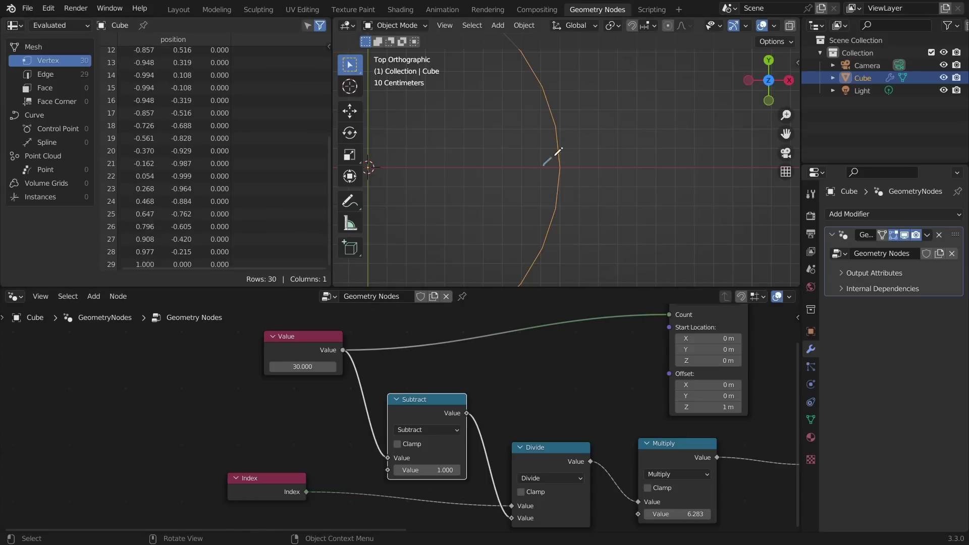
{"action": "mouse_move", "coordinate": [554, 153]}
{"action": "left_mouse_down"}
{"action": "mouse_move", "coordinate": [565, 187]}
{"action": "mouse_move", "coordinate": [544, 175]}
{"action": "mouse_move", "coordinate": [560, 157]}
{"action": "left_mouse_up"}
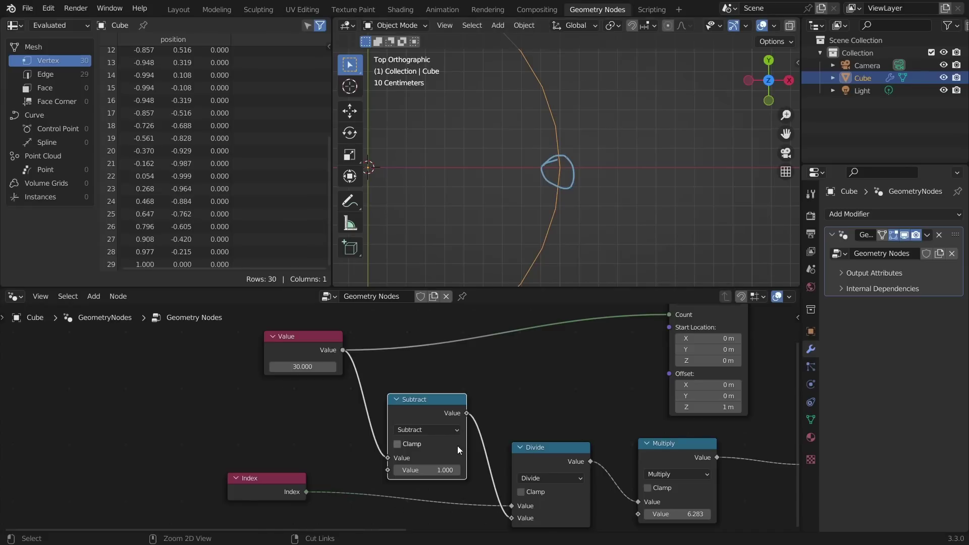
{"action": "scroll", "coordinate": [506, 204], "scroll_direction": "down", "scroll_amount": 4}
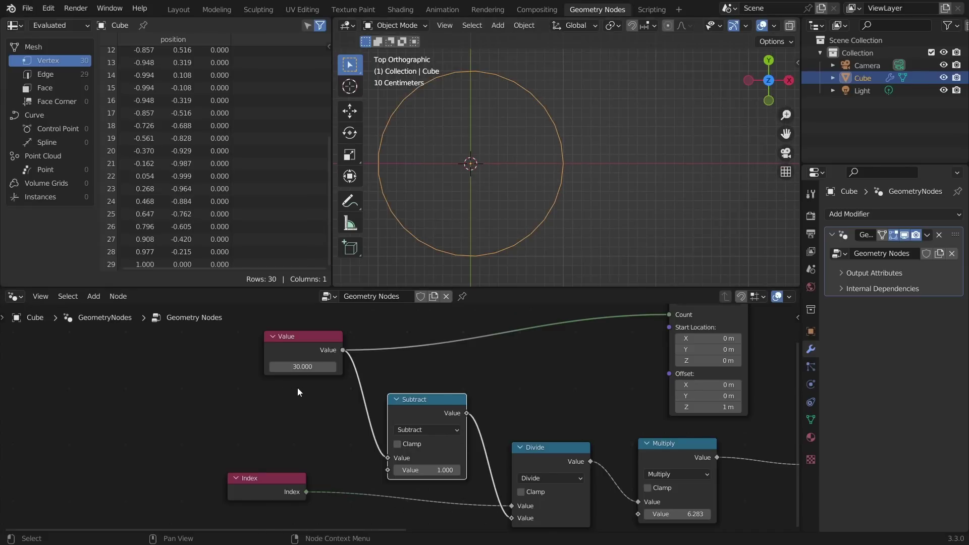
{"action": "left_click_drag", "start_coordinate": [302, 367], "coordinate": [328, 367]}
{"action": "key", "text": "Escape"}
{"action": "scroll", "coordinate": [558, 370], "scroll_direction": "down", "scroll_amount": 2}
{"action": "middle_click_drag", "start_coordinate": [565, 375], "coordinate": [399, 385]}
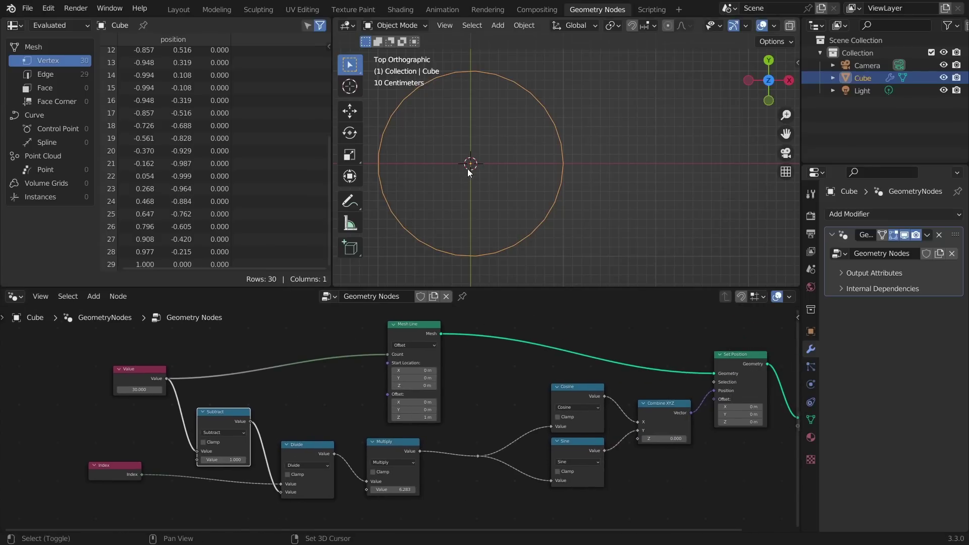
Center the circle and draw a figure-eight annotation over it, undoing the extra loop.
{"action": "middle_click_drag", "start_coordinate": [467, 169], "coordinate": [553, 186], "text": "shift"}
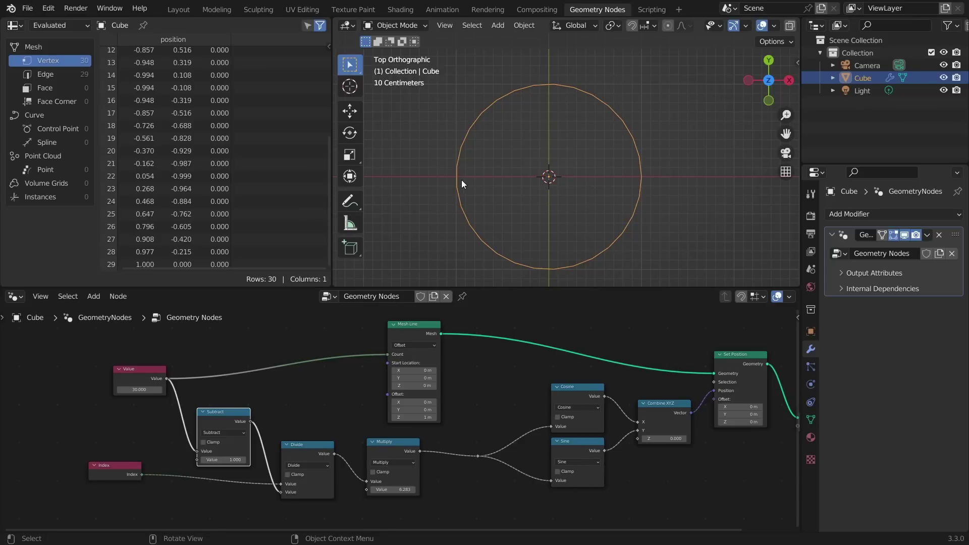
{"action": "mouse_move", "coordinate": [461, 180]}
{"action": "left_mouse_down"}
{"action": "mouse_move", "coordinate": [472, 155]}
{"action": "mouse_move", "coordinate": [506, 145]}
{"action": "mouse_move", "coordinate": [573, 192]}
{"action": "left_mouse_up"}
{"action": "mouse_move", "coordinate": [647, 158]}
{"action": "left_mouse_down"}
{"action": "mouse_move", "coordinate": [607, 146]}
{"action": "mouse_move", "coordinate": [540, 186]}
{"action": "mouse_move", "coordinate": [491, 200]}
{"action": "mouse_move", "coordinate": [469, 179]}
{"action": "left_mouse_up"}
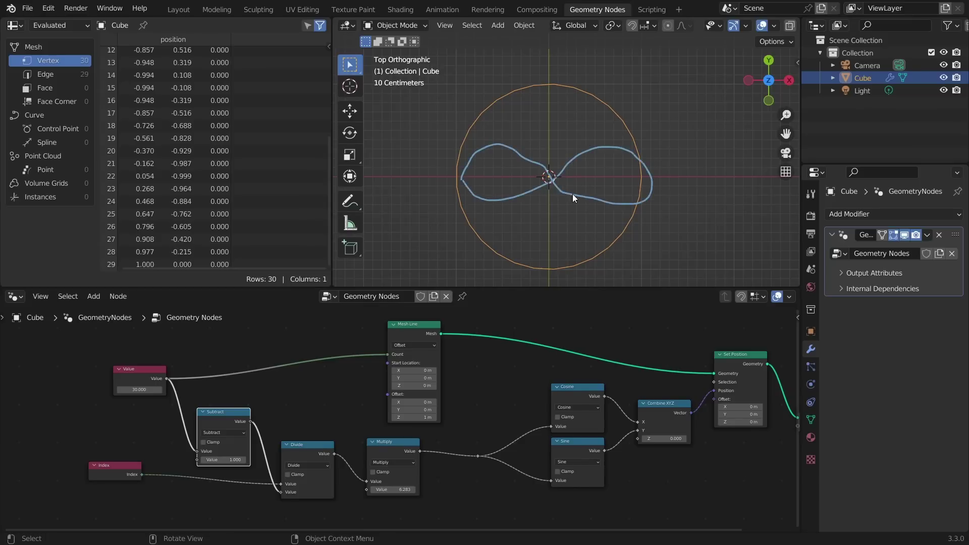
{"action": "left_click_drag", "start_coordinate": [572, 193], "coordinate": [586, 201]}
{"action": "mouse_move", "coordinate": [548, 77]}
{"action": "left_mouse_down"}
{"action": "mouse_move", "coordinate": [476, 152]}
{"action": "mouse_move", "coordinate": [475, 210]}
{"action": "mouse_move", "coordinate": [522, 284]}
{"action": "mouse_move", "coordinate": [627, 160]}
{"action": "left_mouse_up"}
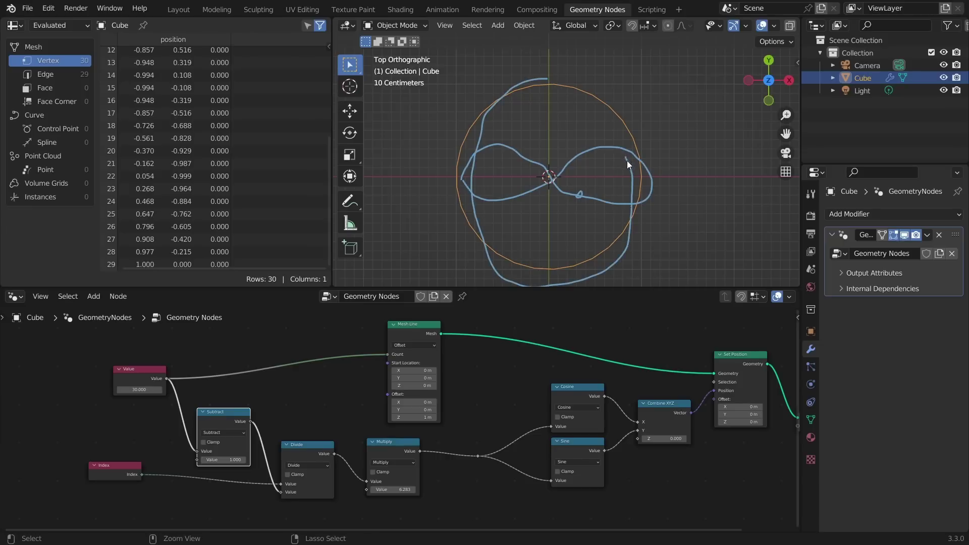
{"action": "key", "text": "ctrl+z"}
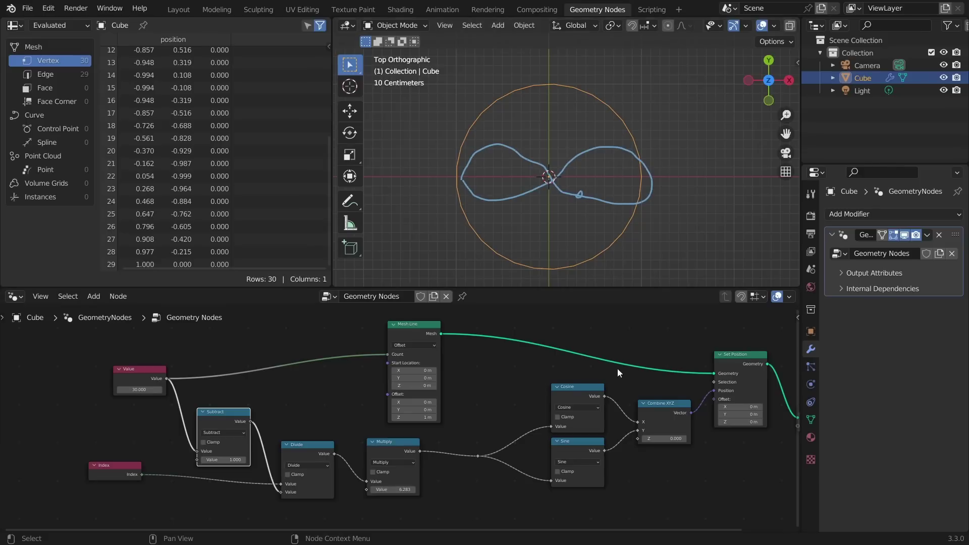
Insert a duplicated Sine node set to Multiply on the link into Combine XYZ's Y.
{"action": "scroll", "coordinate": [531, 359], "scroll_direction": "up", "scroll_amount": 3}
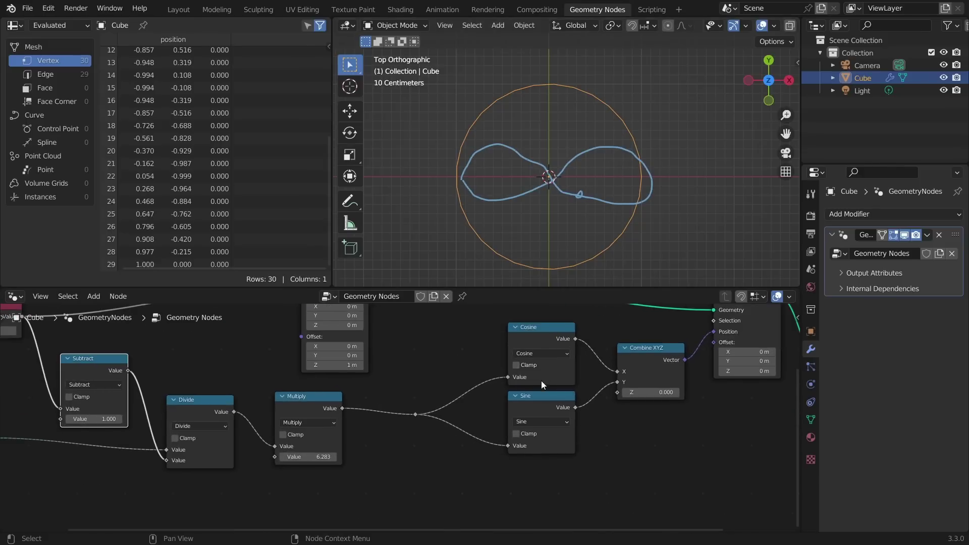
{"action": "left_click_drag", "start_coordinate": [558, 395], "coordinate": [571, 406]}
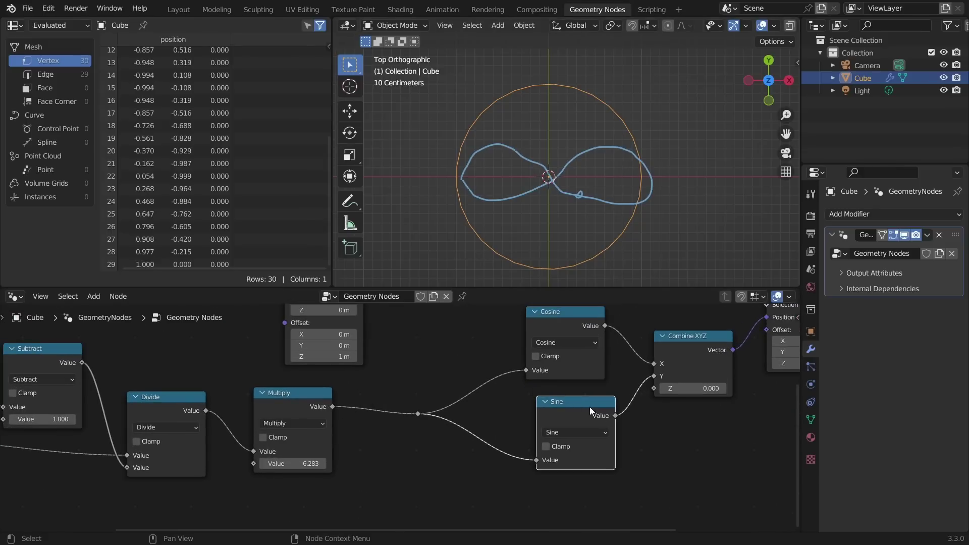
{"action": "key", "text": "shift+d"}
{"action": "left_click", "coordinate": [674, 449]}
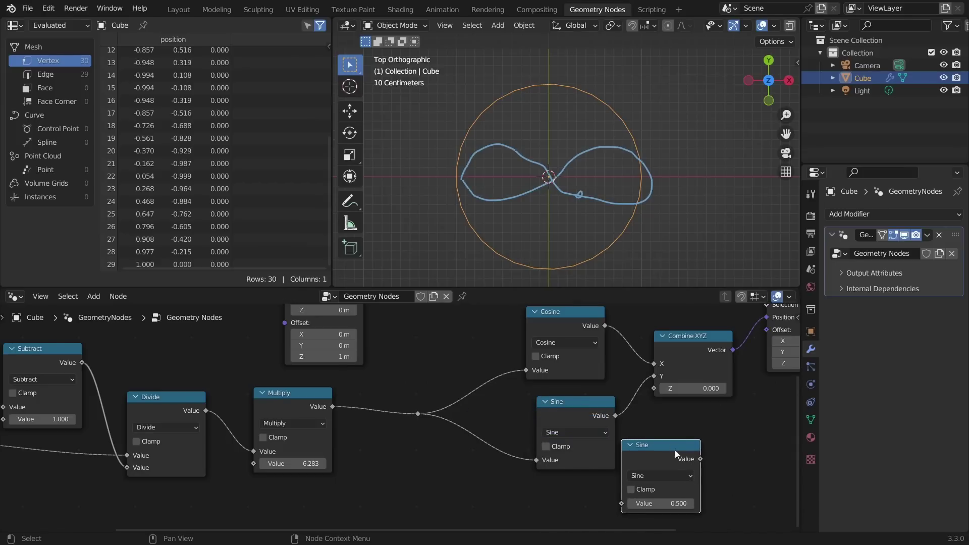
{"action": "left_click_drag", "start_coordinate": [586, 420], "coordinate": [530, 426]}
{"action": "left_click_drag", "start_coordinate": [631, 463], "coordinate": [614, 422]}
{"action": "left_click", "coordinate": [625, 433]}
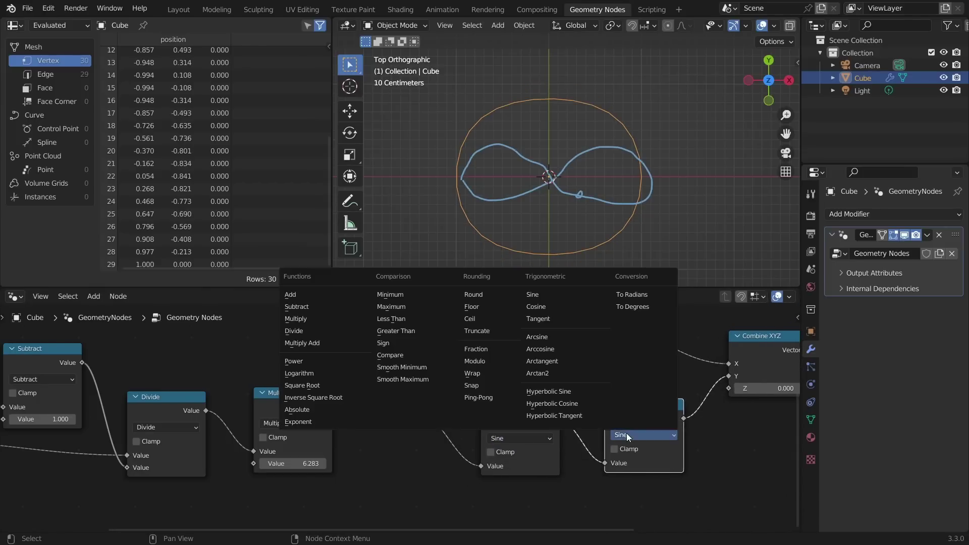
{"action": "key", "text": "m"}
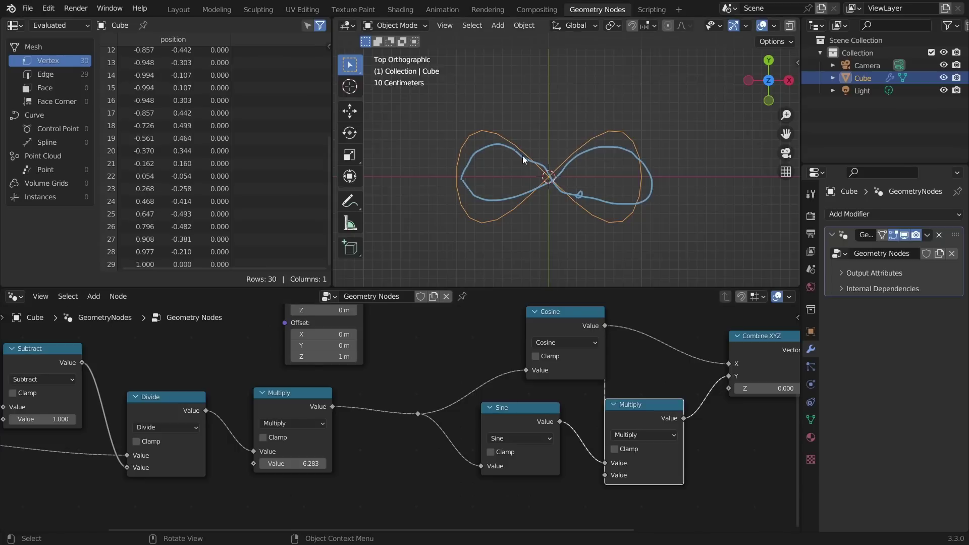
Raise the point count from 30 to 100 and erase the blue sketch.
{"action": "middle_click_drag", "start_coordinate": [283, 409], "coordinate": [576, 412]}
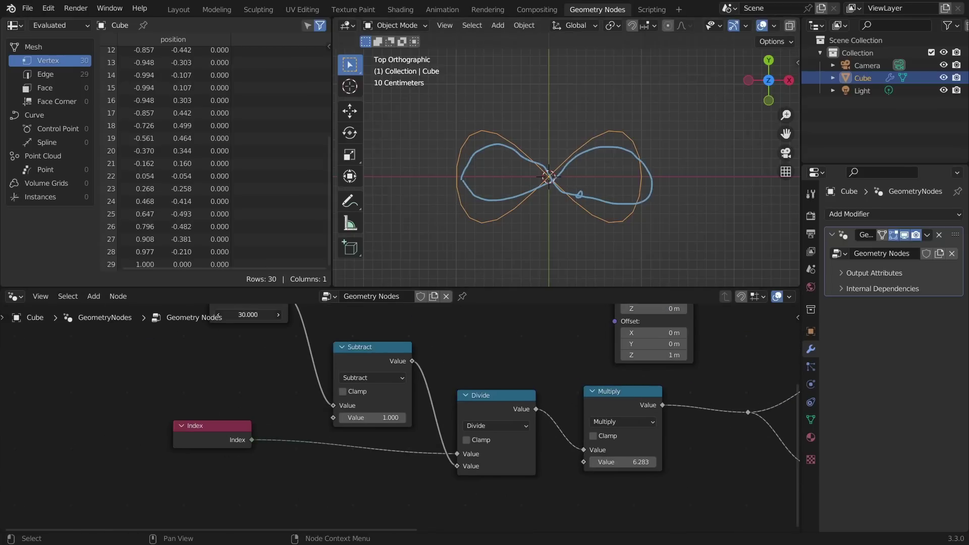
{"action": "left_click", "coordinate": [248, 315]}
{"action": "type", "text": "100"}
{"action": "key", "text": "Return"}
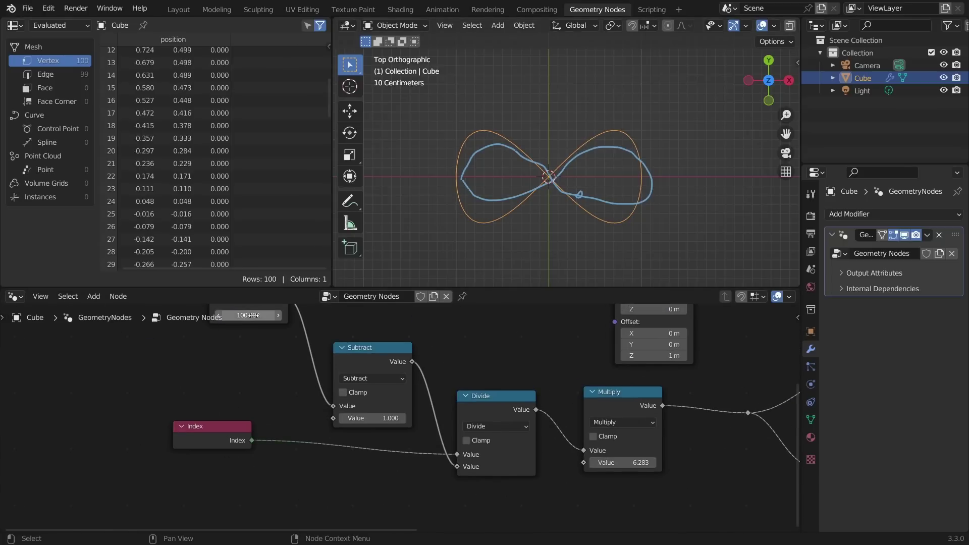
{"action": "mouse_move", "coordinate": [491, 147]}
{"action": "right_mouse_down"}
{"action": "mouse_move", "coordinate": [462, 157]}
{"action": "mouse_move", "coordinate": [486, 188]}
{"action": "mouse_move", "coordinate": [634, 198]}
{"action": "mouse_move", "coordinate": [493, 199]}
{"action": "mouse_move", "coordinate": [475, 183]}
{"action": "mouse_move", "coordinate": [678, 167]}
{"action": "mouse_move", "coordinate": [584, 157]}
{"action": "mouse_move", "coordinate": [737, 146]}
{"action": "right_mouse_up"}
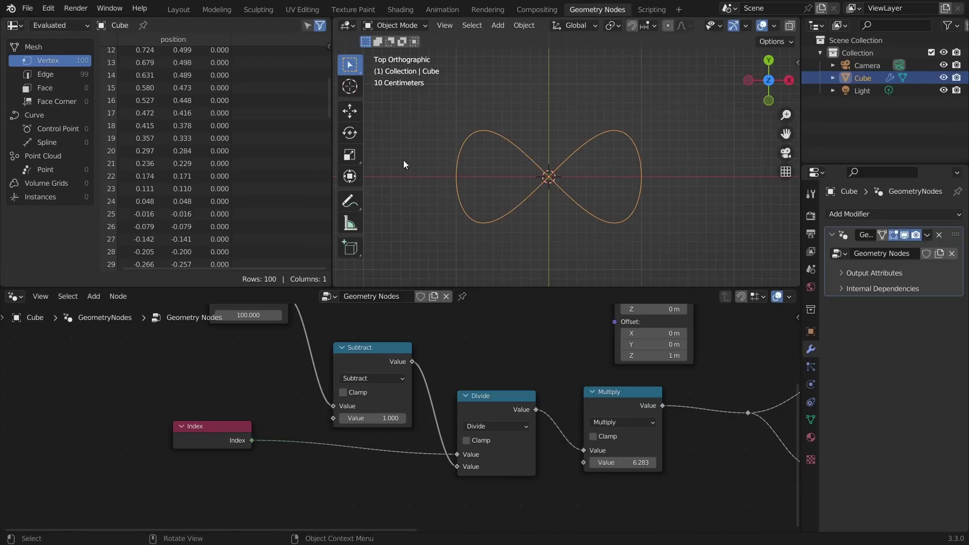
Move the Set Position and Group Output nodes further right to make room.
{"action": "scroll", "coordinate": [712, 338], "scroll_direction": "down", "scroll_amount": 2}
{"action": "scroll", "coordinate": [709, 332], "scroll_direction": "down", "scroll_amount": 1}
{"action": "middle_click_drag", "start_coordinate": [707, 332], "coordinate": [567, 349]}
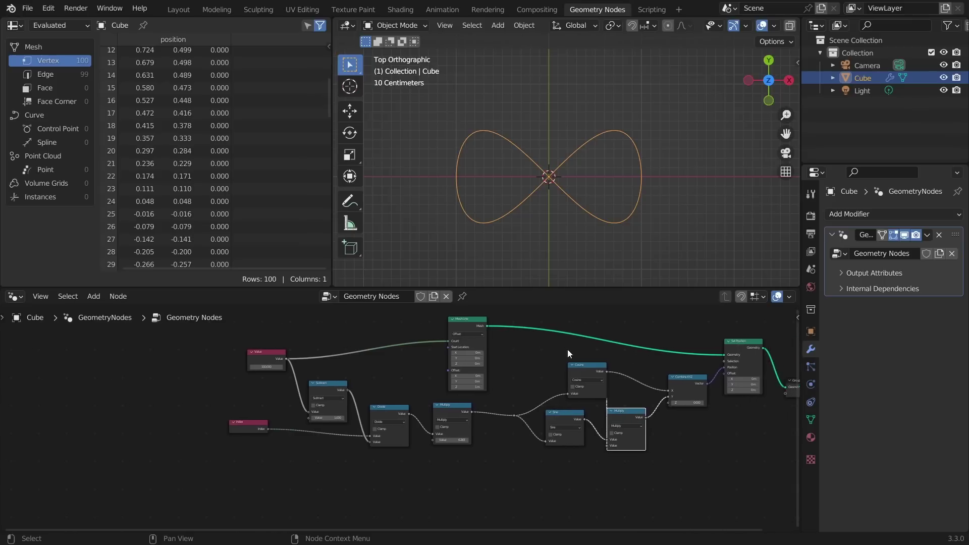
{"action": "scroll", "coordinate": [639, 178], "scroll_direction": "up", "scroll_amount": 1}
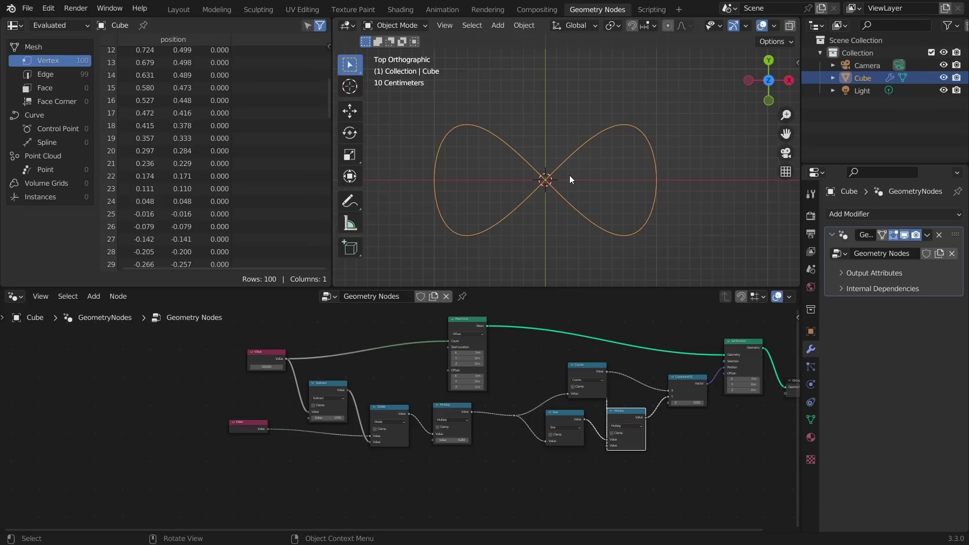
{"action": "scroll", "coordinate": [569, 175], "scroll_direction": "up", "scroll_amount": 1}
{"action": "middle_click_drag", "start_coordinate": [568, 166], "coordinate": [587, 152], "text": "shift"}
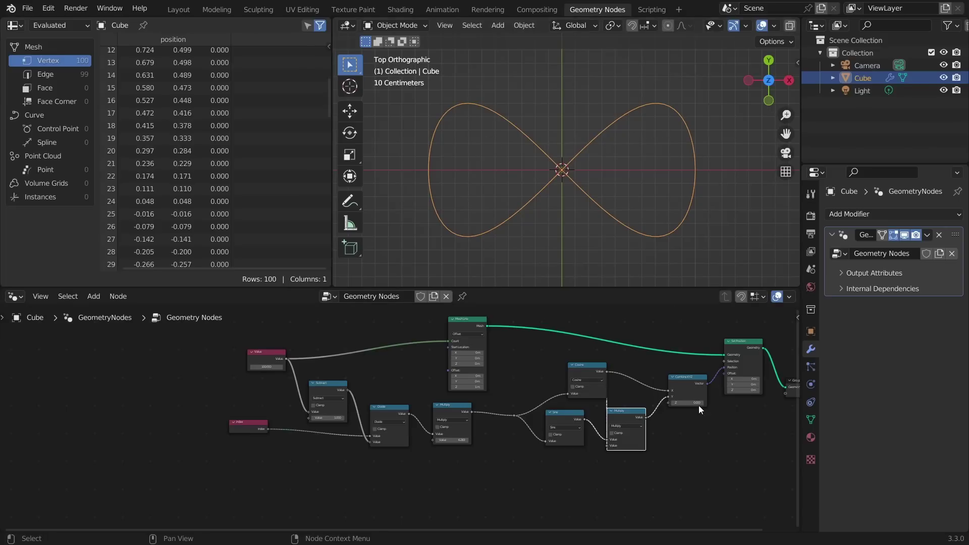
{"action": "middle_click_drag", "start_coordinate": [699, 405], "coordinate": [441, 420]}
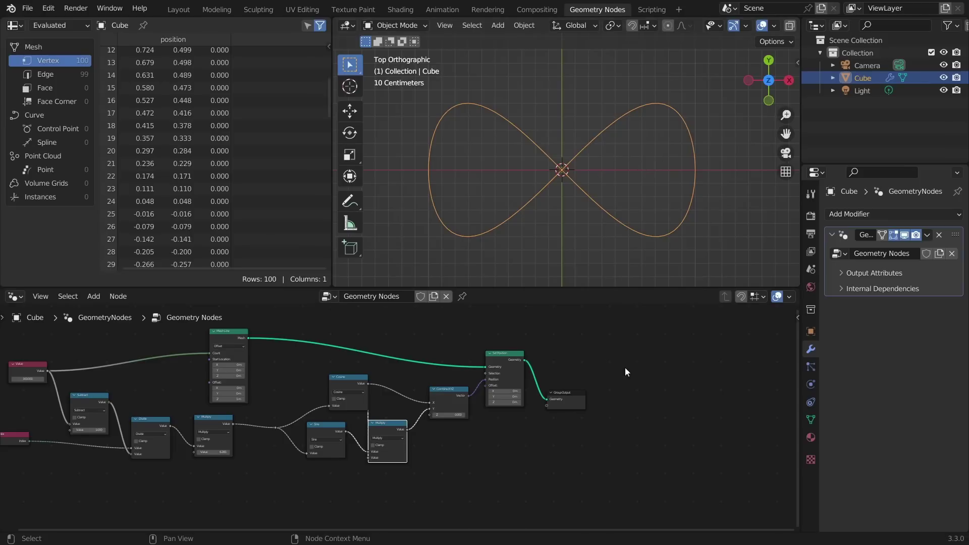
{"action": "scroll", "coordinate": [604, 364], "scroll_direction": "up", "scroll_amount": 4}
{"action": "left_click_drag", "start_coordinate": [659, 444], "coordinate": [708, 357]}
Sketch a guide stroke down the left loop of the infinity curve.
{"action": "scroll", "coordinate": [606, 349], "scroll_direction": "up", "scroll_amount": 2}
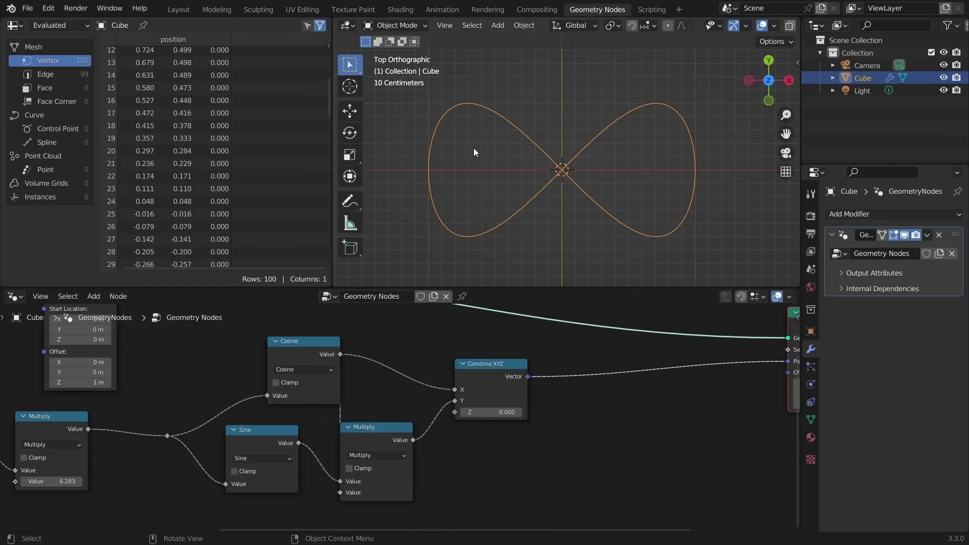
{"action": "mouse_move", "coordinate": [468, 140]}
{"action": "left_mouse_down"}
{"action": "mouse_move", "coordinate": [471, 194]}
{"action": "mouse_move", "coordinate": [462, 199]}
{"action": "mouse_move", "coordinate": [476, 181]}
{"action": "left_mouse_up"}
{"action": "scroll", "coordinate": [509, 454], "scroll_direction": "right", "scroll_amount": 4}
Add a Vector node near Combine XYZ.
{"action": "key", "text": "shift+a"}
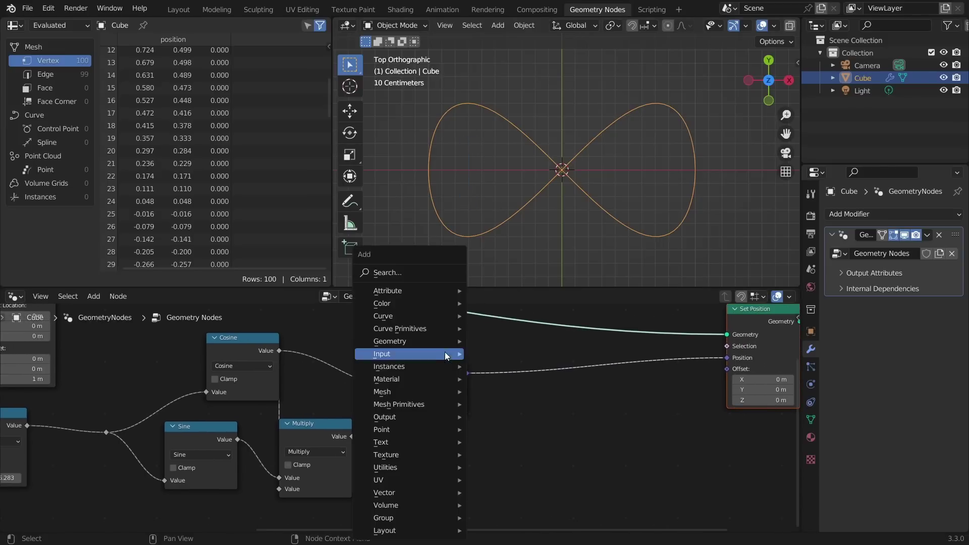
{"action": "left_click", "coordinate": [436, 274]}
{"action": "type", "text": "vec"}
{"action": "key", "text": "Return"}
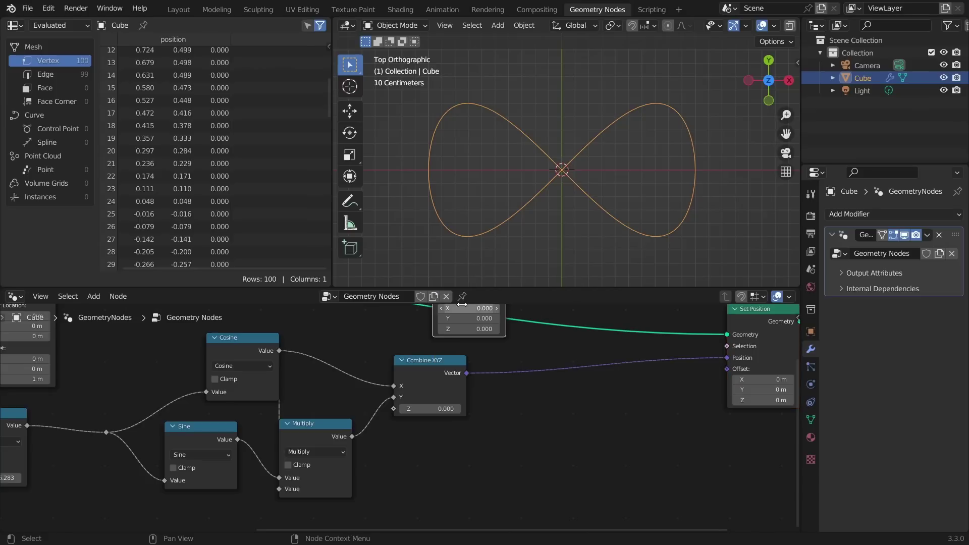
{"action": "left_click", "coordinate": [477, 328]}
Insert a Vector Math node between Combine XYZ and Set Position.
{"action": "key", "text": "shift+a"}
{"action": "type", "text": "vec"}
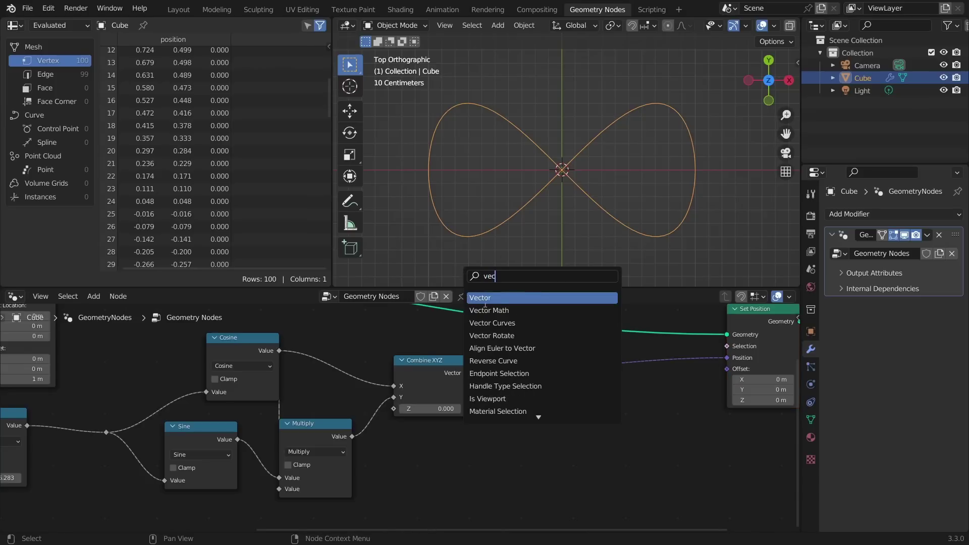
{"action": "key", "text": "Return"}
{"action": "left_click", "coordinate": [489, 368]}
{"action": "scroll", "coordinate": [489, 372], "scroll_direction": "down", "scroll_amount": 3}
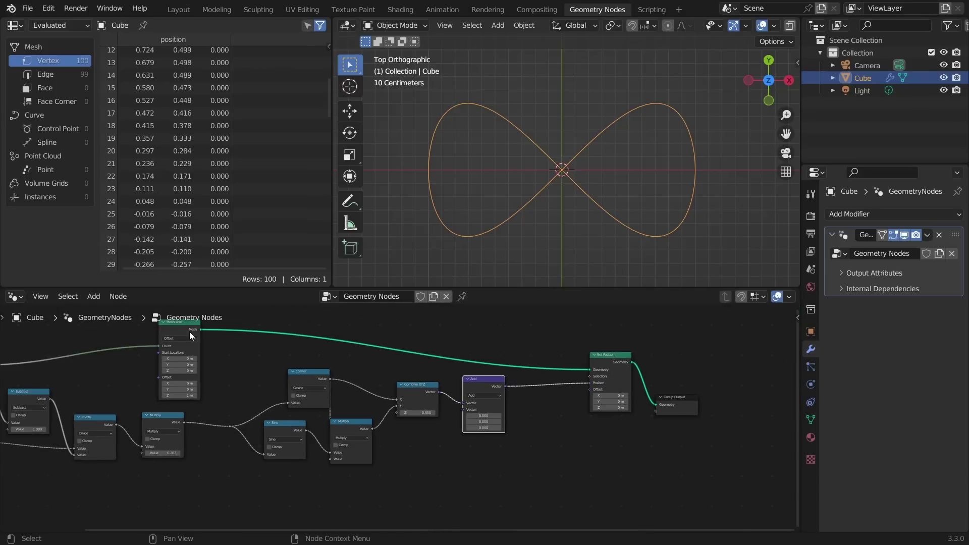
Preview the Mesh Line output in perspective, then reconnect Set Position to the output.
{"action": "left_click", "coordinate": [186, 328], "text": "ctrl+shift"}
{"action": "middle_click_drag", "start_coordinate": [570, 198], "coordinate": [625, 119]}
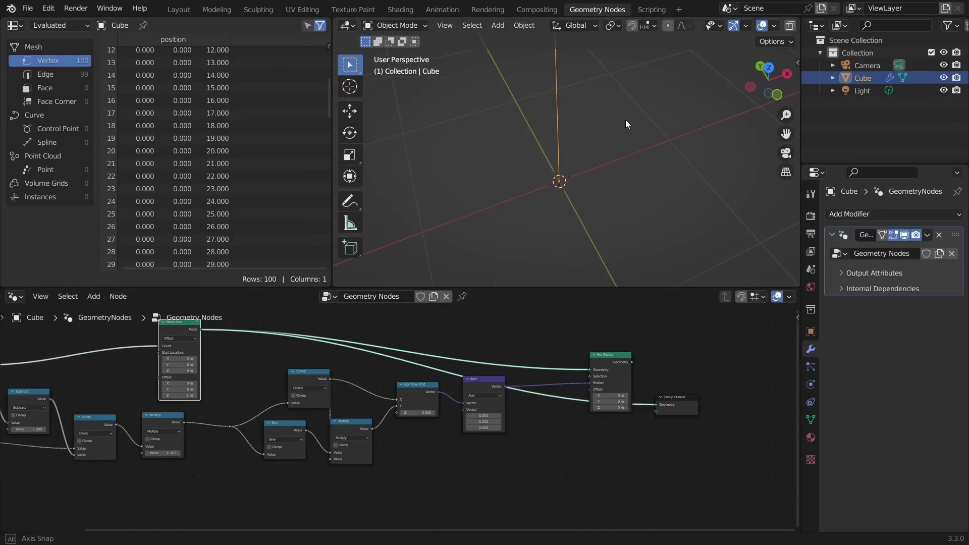
{"action": "left_click", "coordinate": [624, 362], "text": "ctrl+shift"}
{"action": "scroll", "coordinate": [552, 396], "scroll_direction": "up", "scroll_amount": 2}
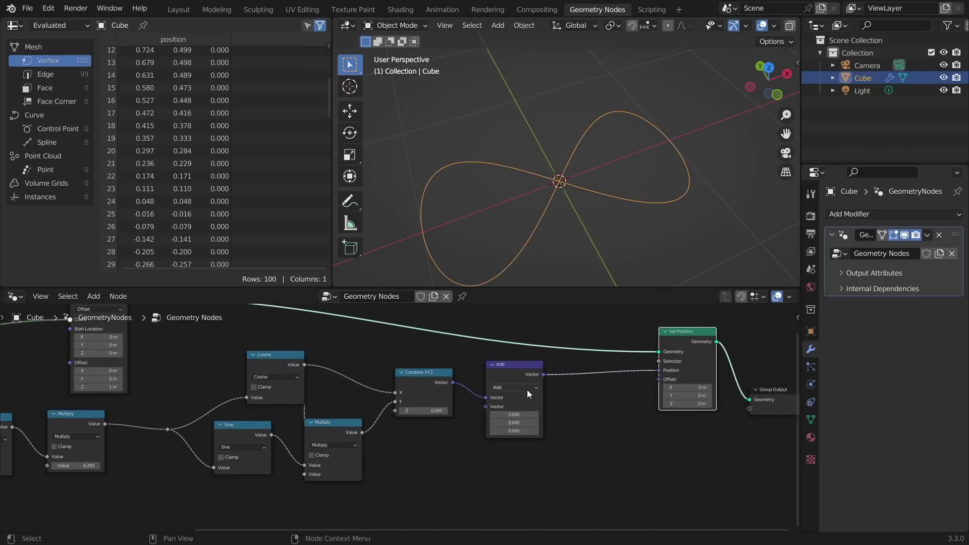
{"action": "scroll", "coordinate": [531, 386], "scroll_direction": "down", "scroll_amount": 2, "text": "ctrl"}
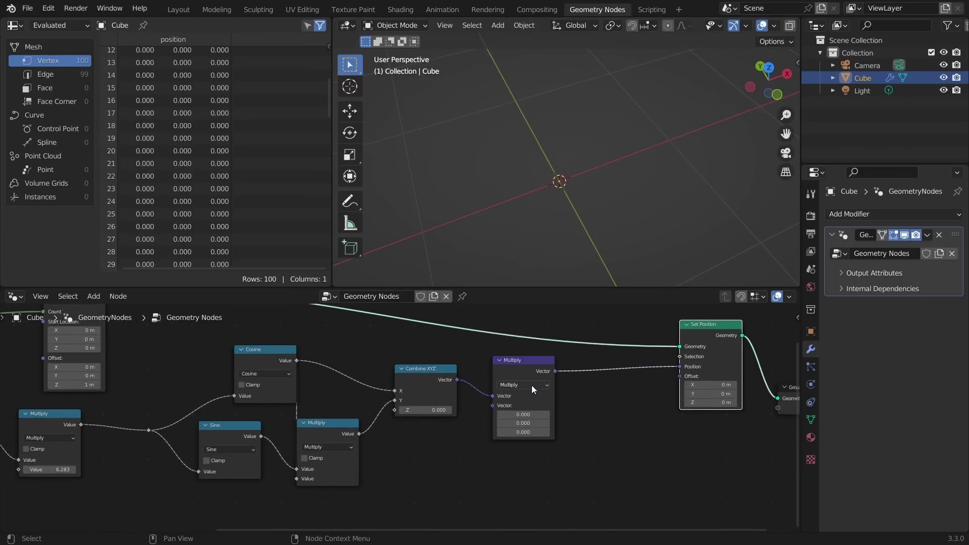
In top view, set the vector factors to 1, 1, 1, then drag Y down to 0.580.
{"action": "left_click", "coordinate": [769, 69]}
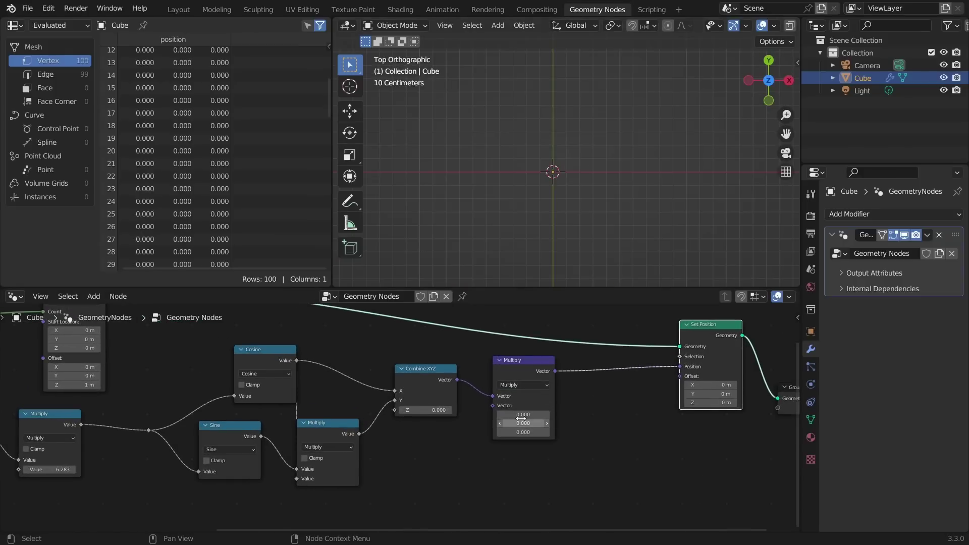
{"action": "left_click_drag", "start_coordinate": [521, 432], "coordinate": [521, 413]}
{"action": "type", "text": "1"}
{"action": "key", "text": "Return"}
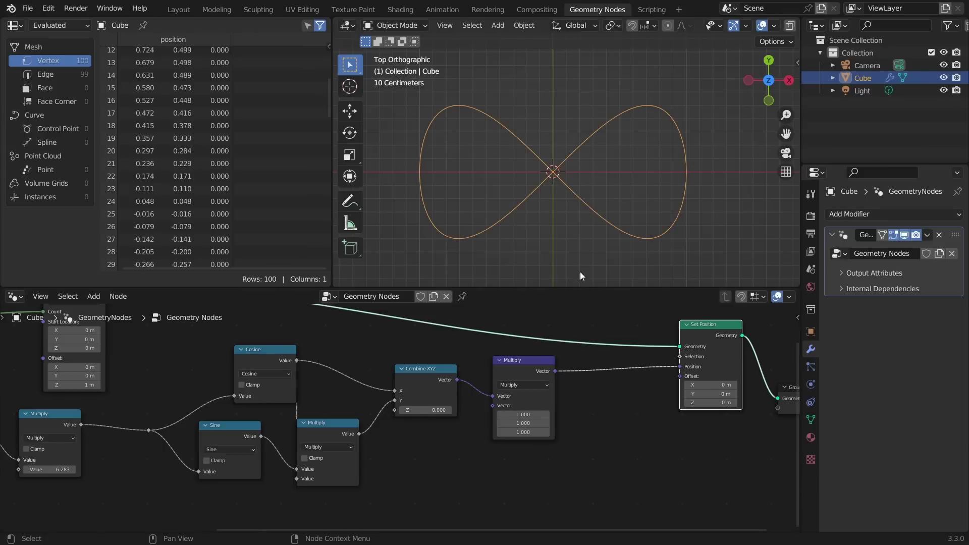
{"action": "scroll", "coordinate": [550, 210], "scroll_direction": "up", "scroll_amount": 1}
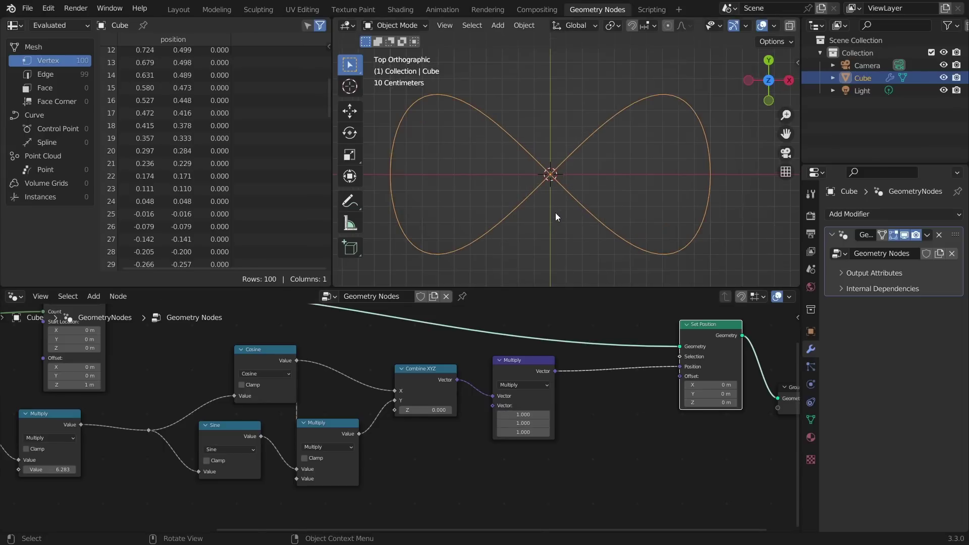
{"action": "scroll", "coordinate": [569, 403], "scroll_direction": "up", "scroll_amount": 2}
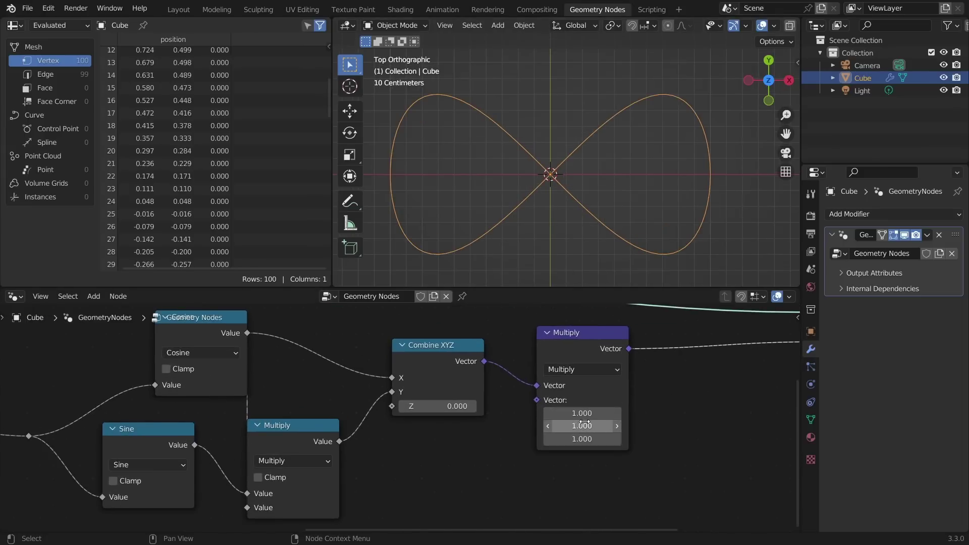
{"action": "left_click_drag", "start_coordinate": [584, 425], "coordinate": [538, 425]}
{"action": "scroll", "coordinate": [625, 397], "scroll_direction": "down", "scroll_amount": 2}
{"action": "middle_click_drag", "start_coordinate": [625, 397], "coordinate": [534, 429]}
{"action": "key", "text": "shift+a"}
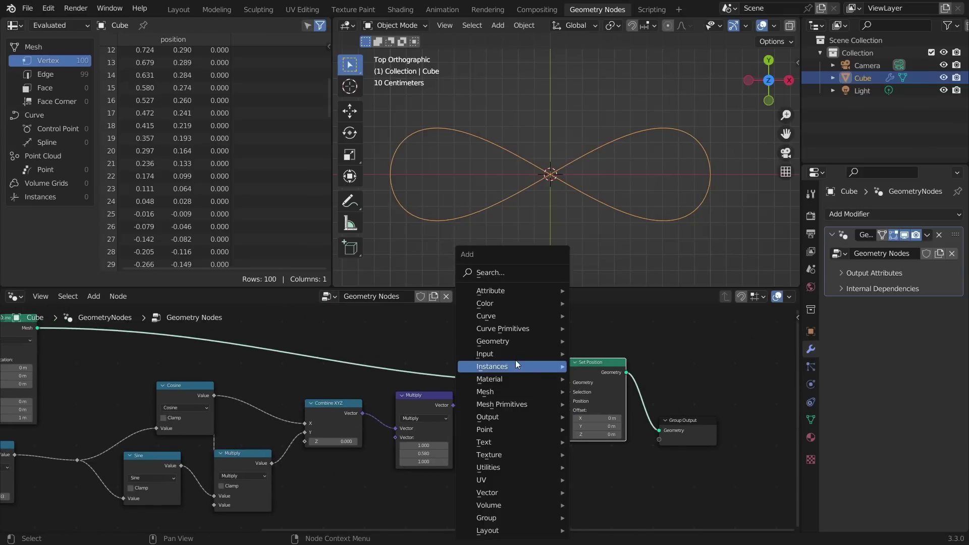
{"action": "left_click", "coordinate": [523, 277]}
{"action": "type", "text": "mix"}
{"action": "key", "text": "Return"}
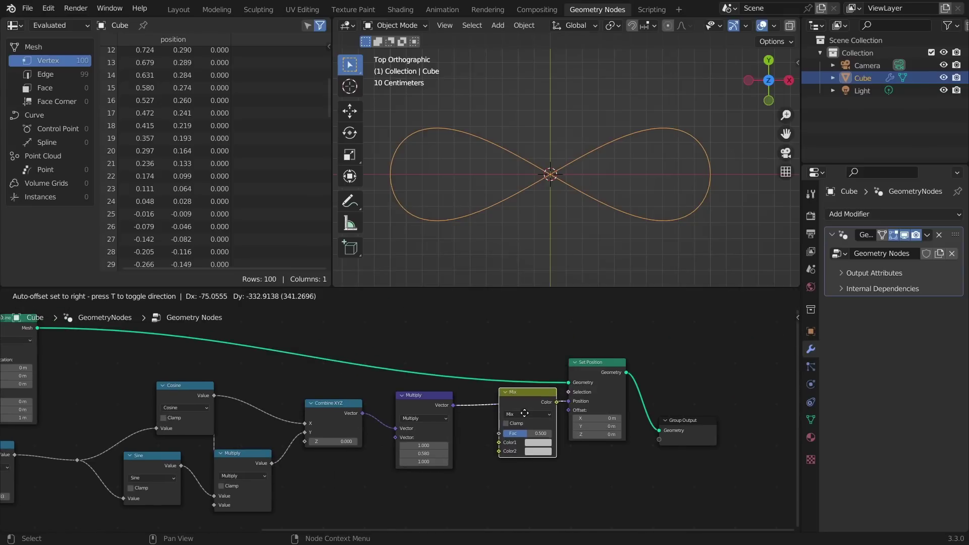
{"action": "left_click", "coordinate": [509, 415]}
{"action": "key", "text": "shift+a"}
{"action": "left_click", "coordinate": [494, 277]}
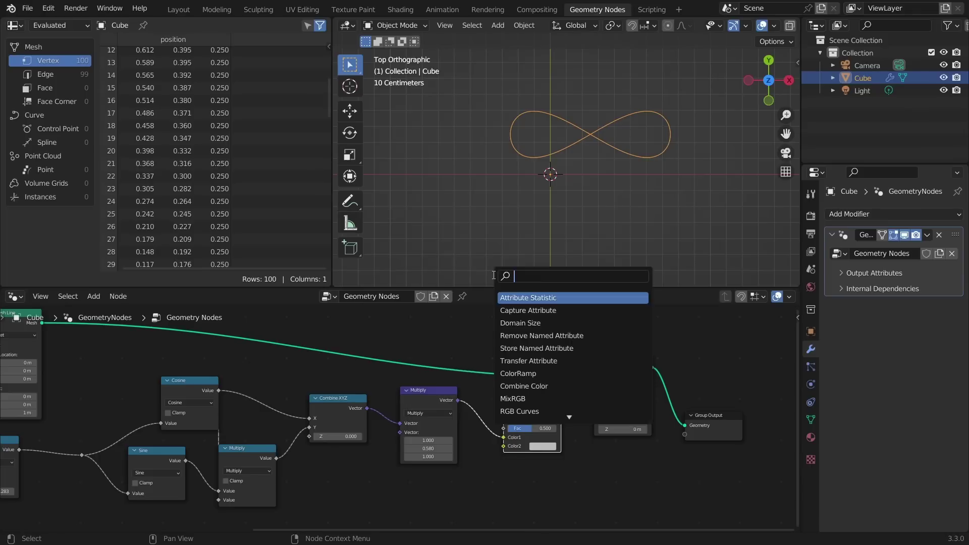
{"action": "type", "text": "po"}
{"action": "left_click", "coordinate": [513, 310]}
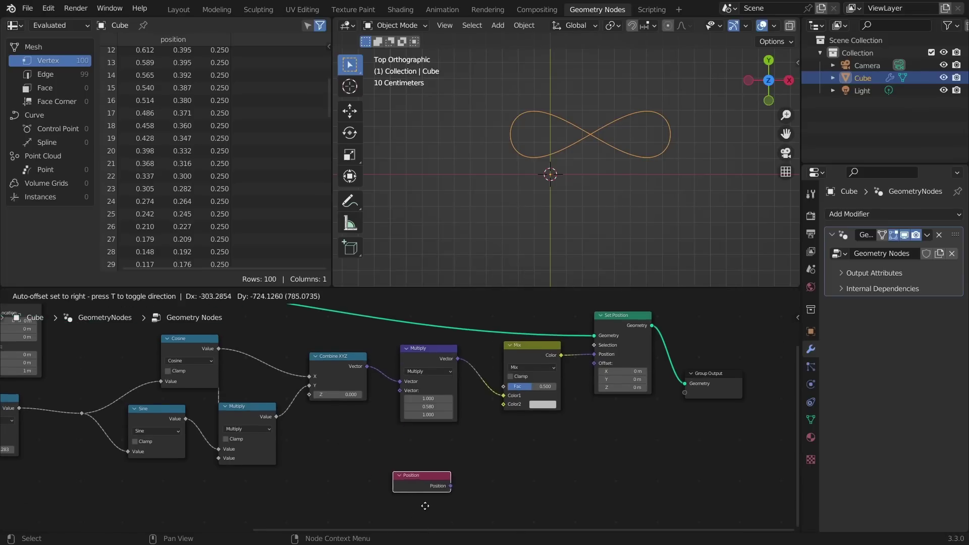
{"action": "left_click", "coordinate": [467, 453]}
{"action": "left_click_drag", "start_coordinate": [468, 454], "coordinate": [502, 404]}
{"action": "middle_click_drag", "start_coordinate": [519, 131], "coordinate": [579, 156]}
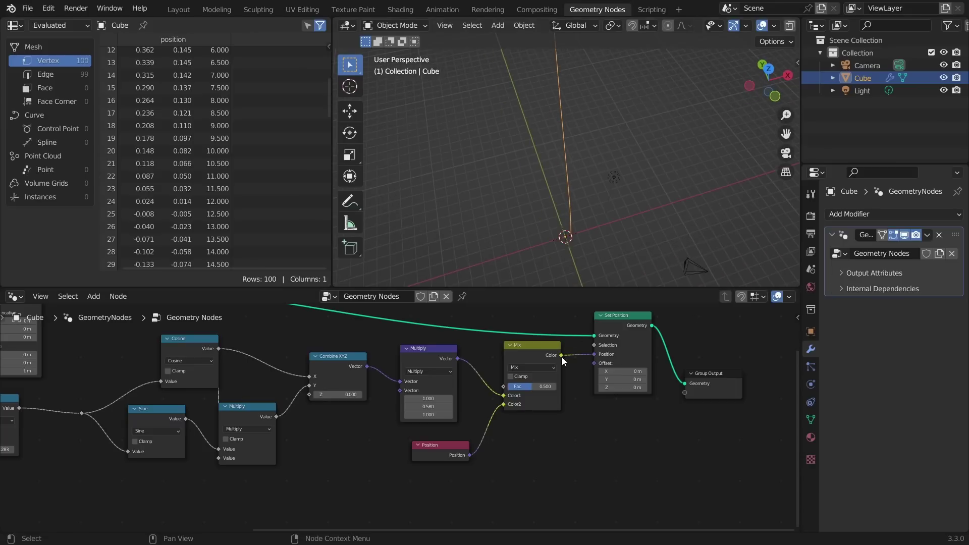
{"action": "left_click_drag", "start_coordinate": [531, 386], "coordinate": [507, 392]}
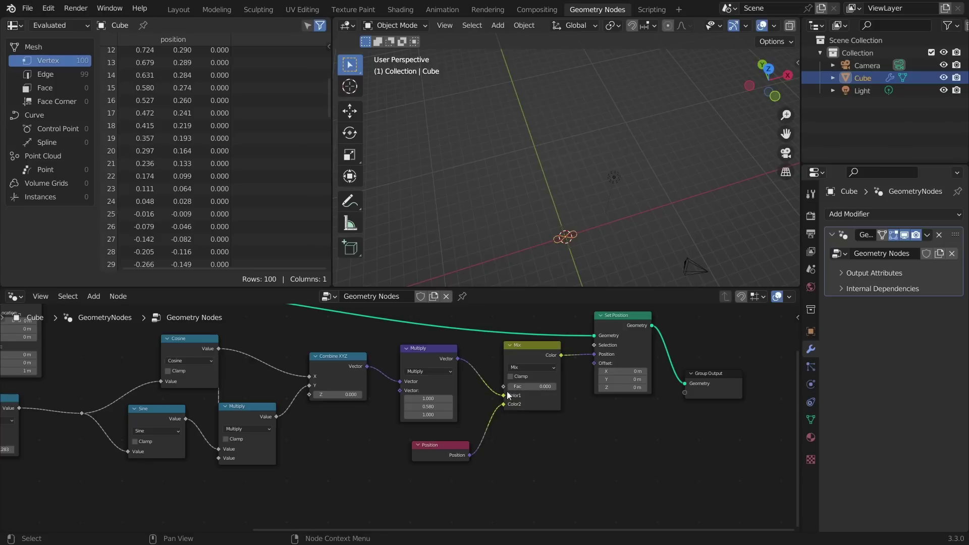
{"action": "left_click", "coordinate": [456, 442]}
{"action": "key", "text": "x"}
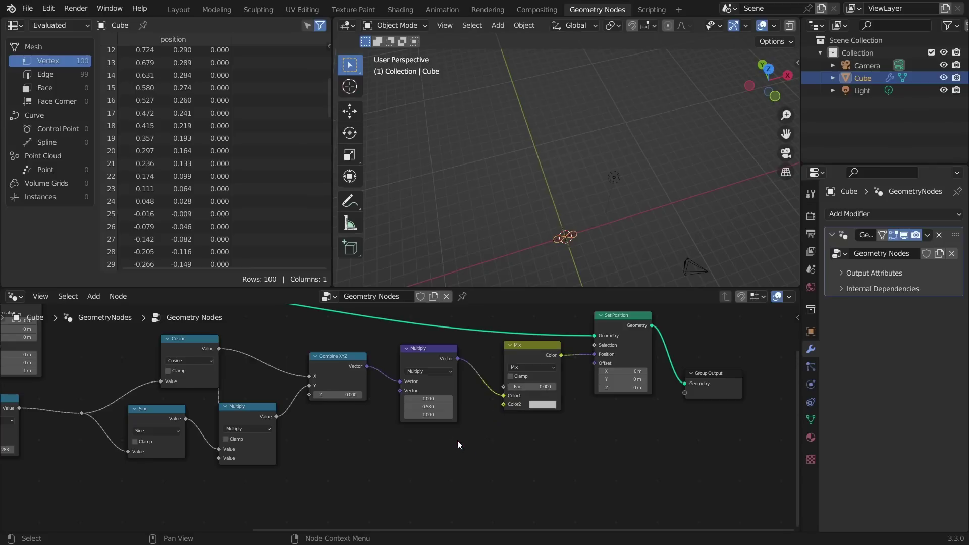
{"action": "left_click", "coordinate": [768, 69]}
{"action": "scroll", "coordinate": [599, 163], "scroll_direction": "up", "scroll_amount": 10}
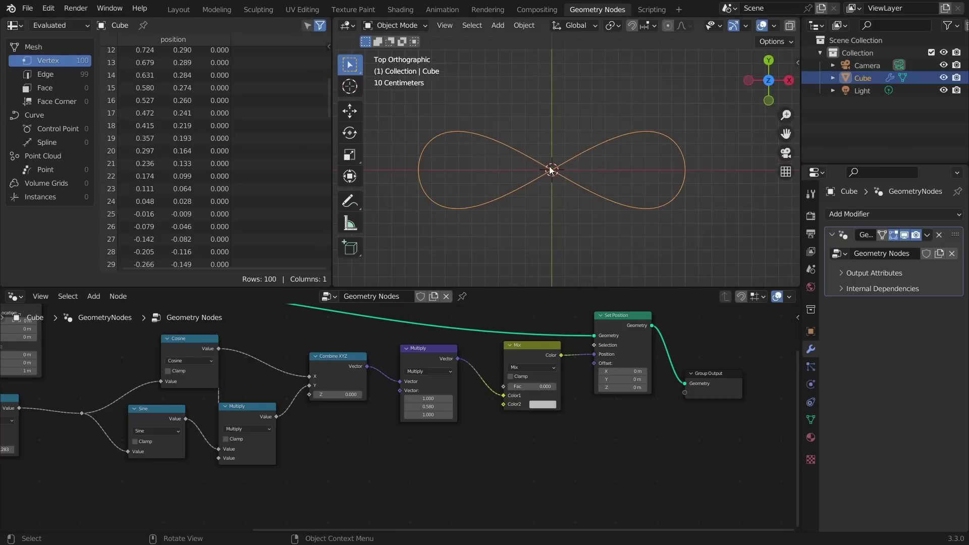
{"action": "mouse_move", "coordinate": [550, 170]}
{"action": "left_mouse_down"}
{"action": "mouse_move", "coordinate": [613, 196]}
{"action": "mouse_move", "coordinate": [656, 195]}
{"action": "mouse_move", "coordinate": [674, 172]}
{"action": "mouse_move", "coordinate": [653, 131]}
{"action": "mouse_move", "coordinate": [464, 194]}
{"action": "mouse_move", "coordinate": [443, 176]}
{"action": "mouse_move", "coordinate": [466, 148]}
{"action": "mouse_move", "coordinate": [527, 151]}
{"action": "mouse_move", "coordinate": [552, 167]}
{"action": "left_mouse_up"}
{"action": "key", "text": "ctrl+z"}
{"action": "left_click", "coordinate": [538, 350]}
{"action": "key", "text": "ctrl+x"}
{"action": "left_click_drag", "start_coordinate": [603, 339], "coordinate": [555, 331]}
{"action": "key", "text": "shift+a"}
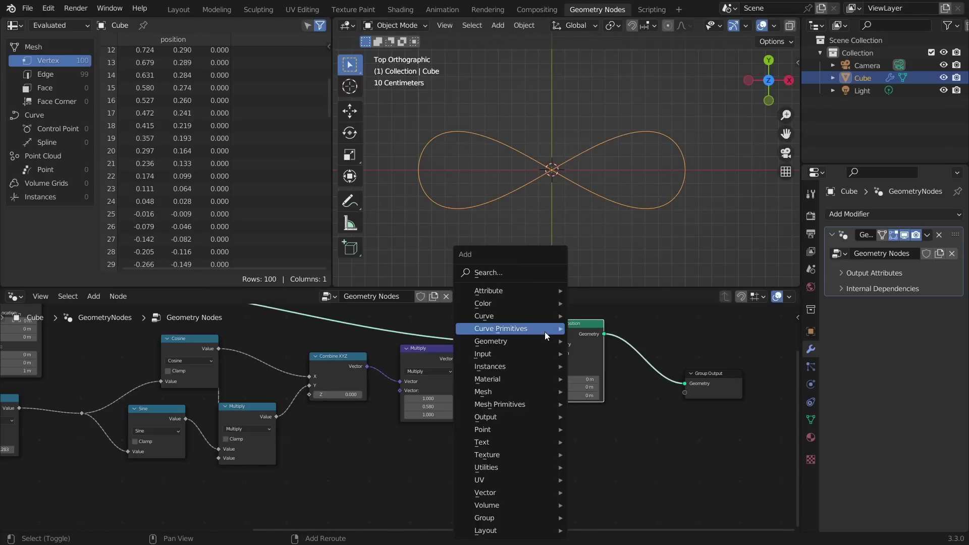
Add a UV Sphere node with 0.1 m radius and connect the joined geometry to the output.
{"action": "left_click", "coordinate": [531, 273]}
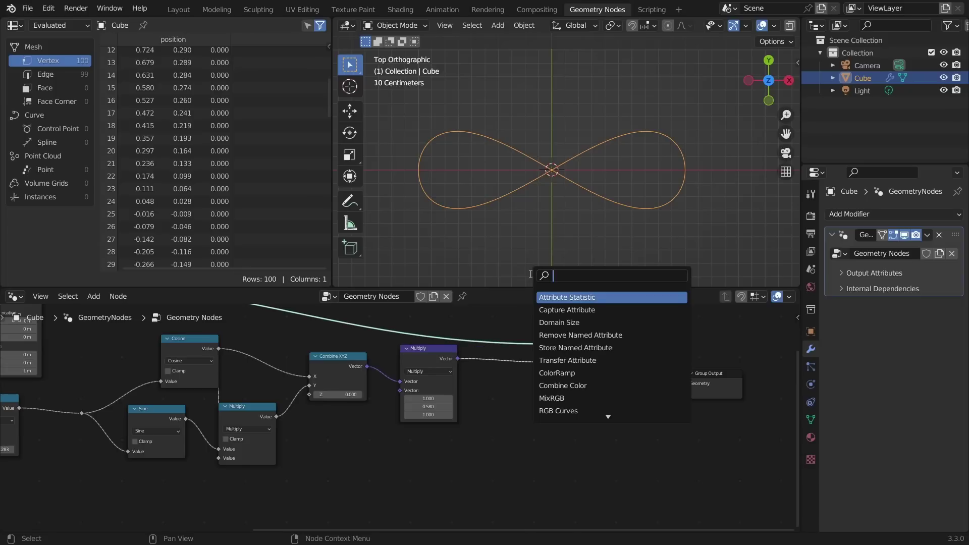
{"action": "type", "text": "uv sp"}
{"action": "key", "text": "Return"}
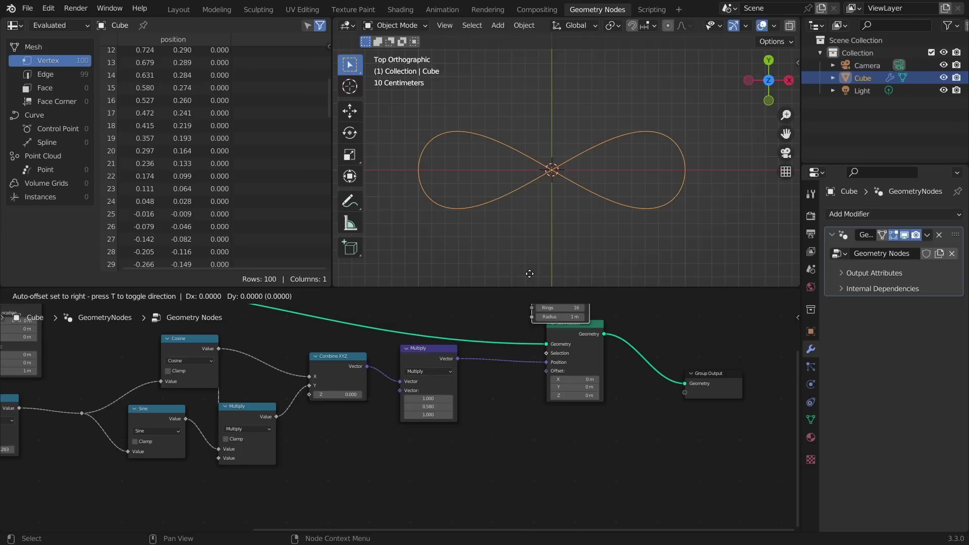
{"action": "left_click", "coordinate": [568, 428]}
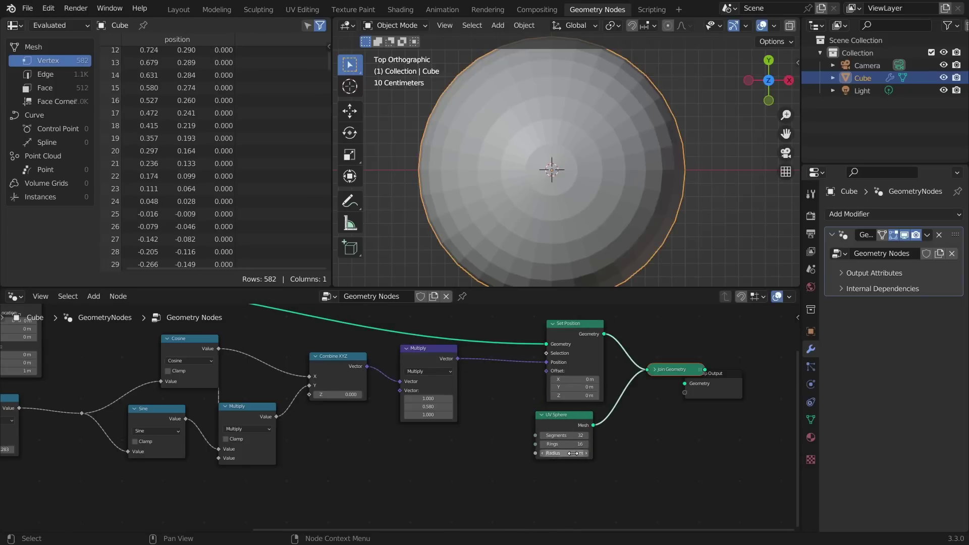
{"action": "left_click", "coordinate": [572, 453]}
{"action": "type", "text": "0.1"}
{"action": "key", "text": "Return"}
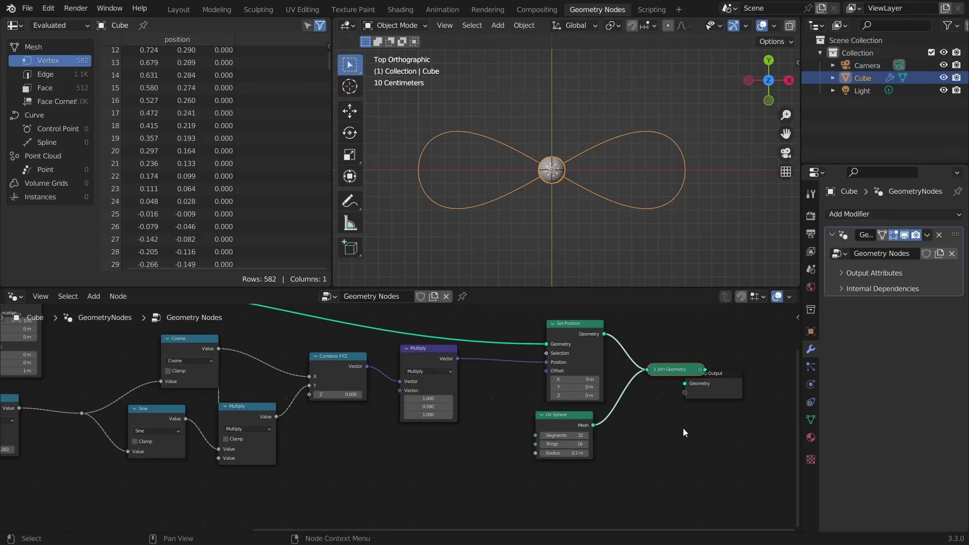
{"action": "left_click_drag", "start_coordinate": [731, 377], "coordinate": [770, 374]}
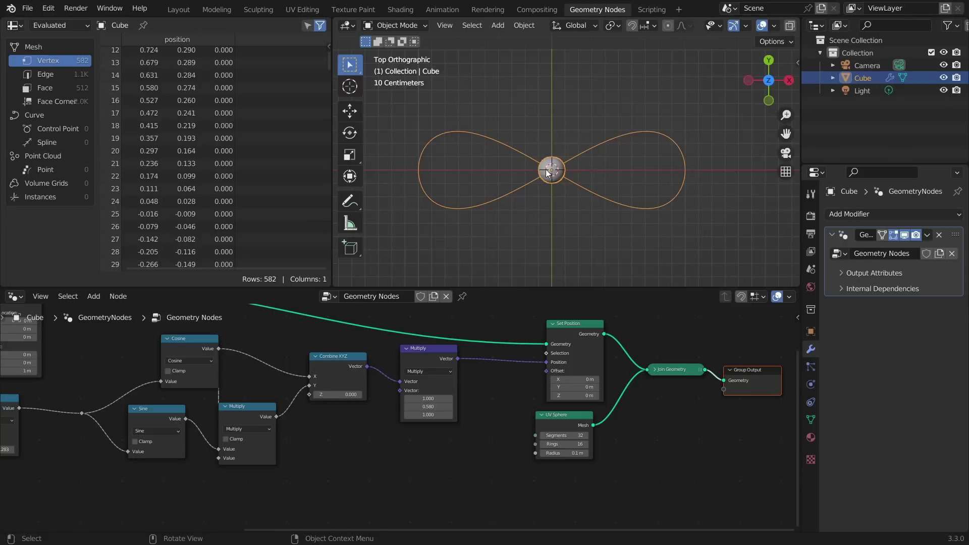
{"action": "key", "text": "shift+a"}
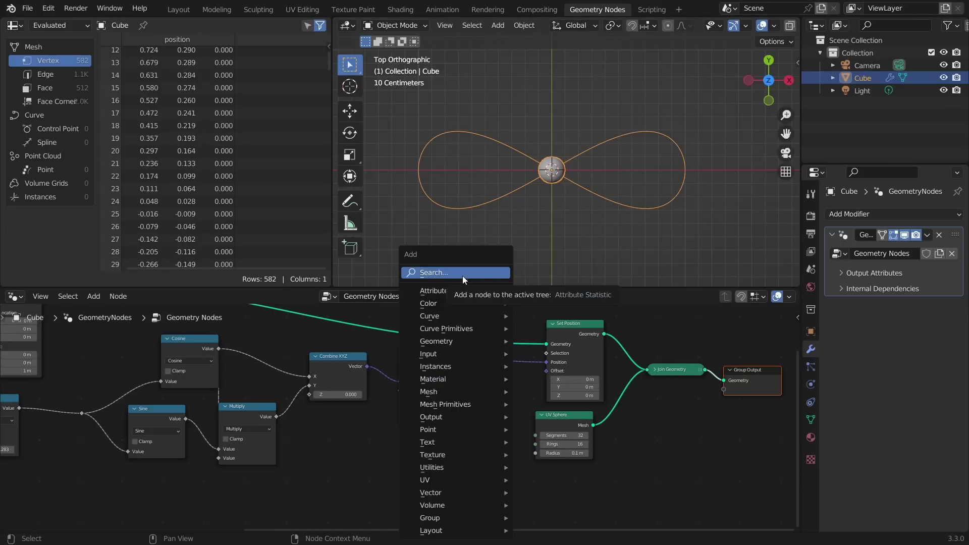
Add a Sample Curve node below the UV Sphere.
{"action": "mouse_move", "coordinate": [463, 314]}
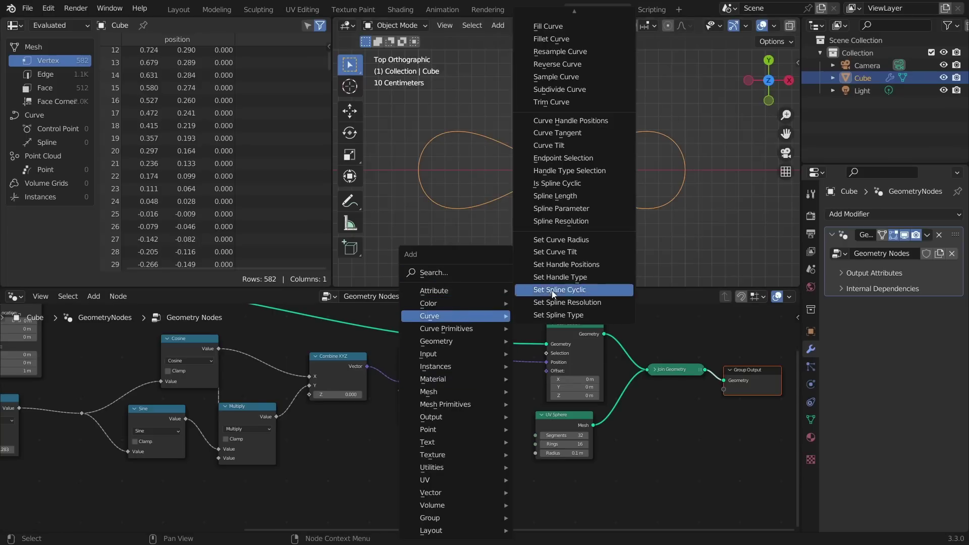
{"action": "left_click", "coordinate": [559, 78]}
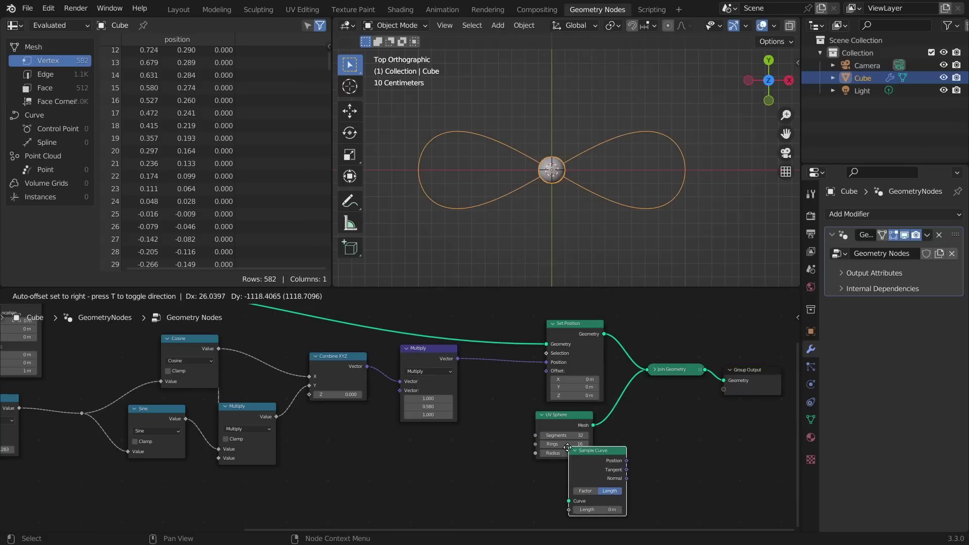
{"action": "left_click", "coordinate": [567, 447]}
{"action": "scroll", "coordinate": [504, 463], "scroll_direction": "down", "scroll_amount": 2}
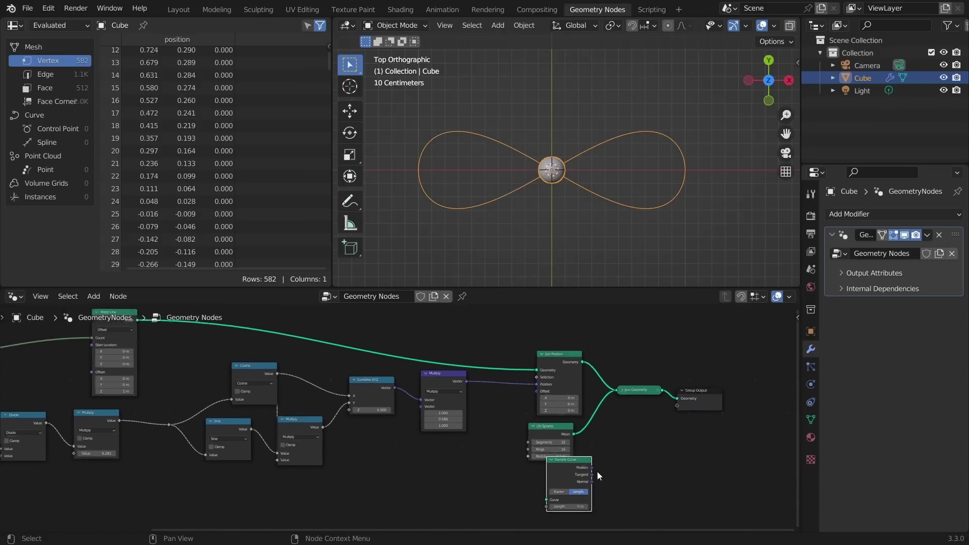
{"action": "scroll", "coordinate": [193, 353], "scroll_direction": "down", "scroll_amount": 2}
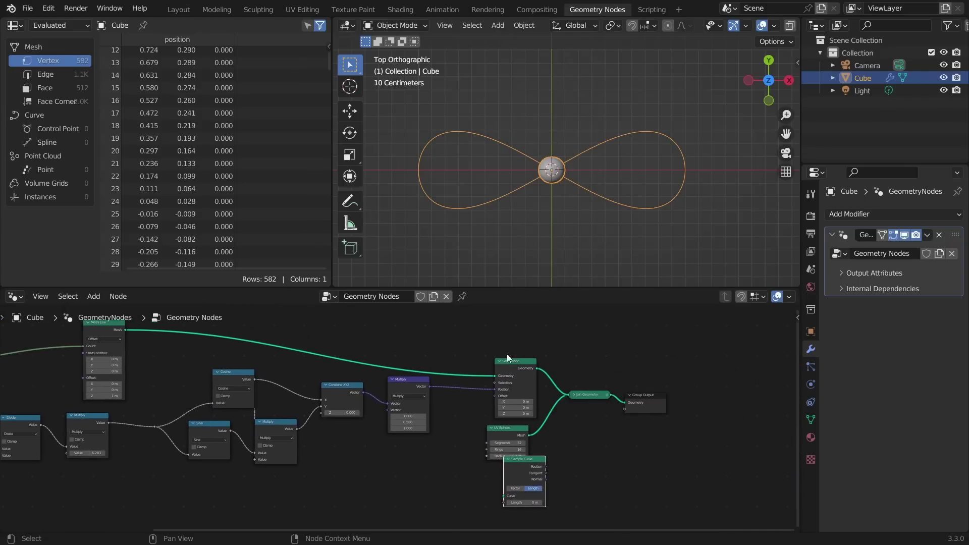
Insert a Mesh to Curve node after Set Position and feed its curve into Sample Curve.
{"action": "left_click_drag", "start_coordinate": [530, 362], "coordinate": [452, 347]}
{"action": "key", "text": "shift+a"}
{"action": "left_click", "coordinate": [452, 270]}
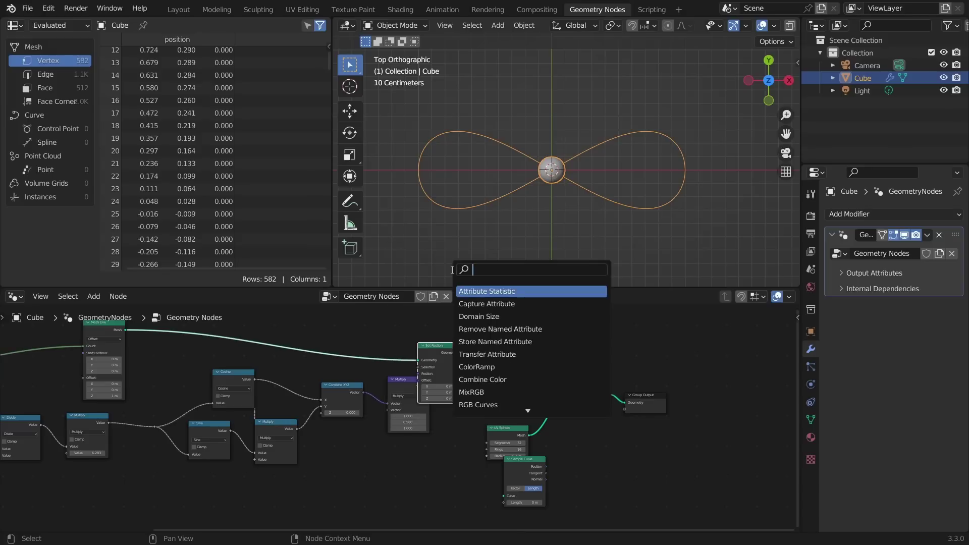
{"action": "type", "text": "mesh to c"}
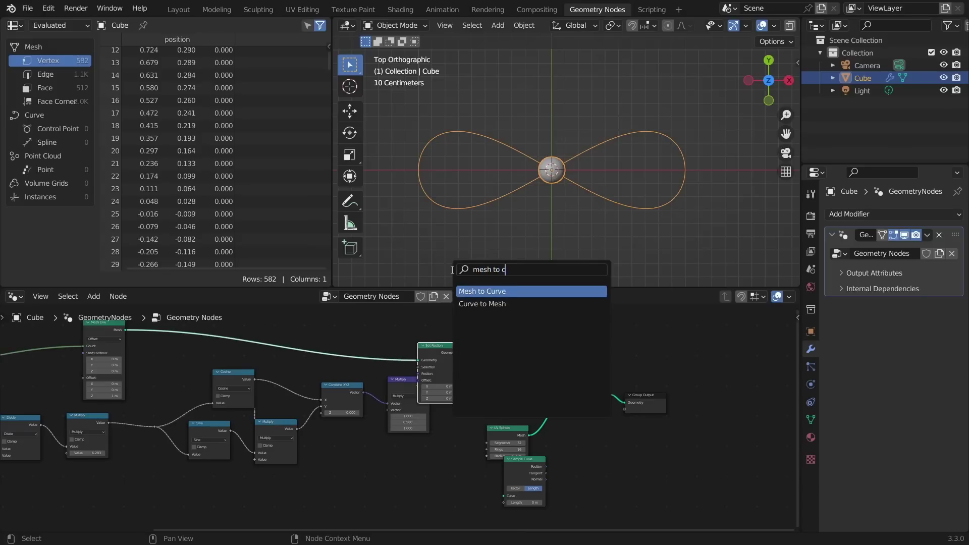
{"action": "key", "text": "Return"}
{"action": "left_click", "coordinate": [508, 393]}
{"action": "scroll", "coordinate": [507, 393], "scroll_direction": "up", "scroll_amount": 1}
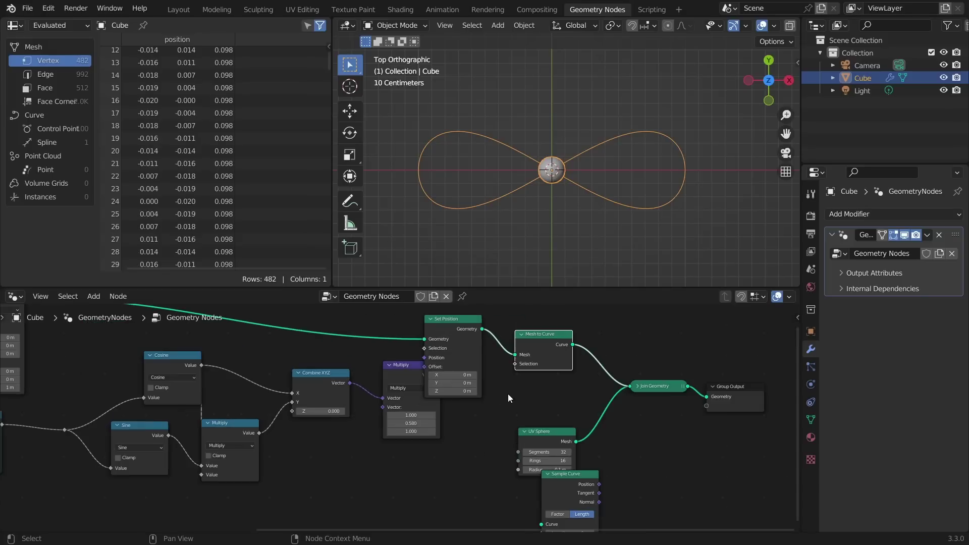
{"action": "right_click_drag", "start_coordinate": [552, 406], "coordinate": [588, 492], "text": "alt"}
Move Sample Curve left under the chain and the output node further right.
{"action": "left_click_drag", "start_coordinate": [587, 492], "coordinate": [461, 464]}
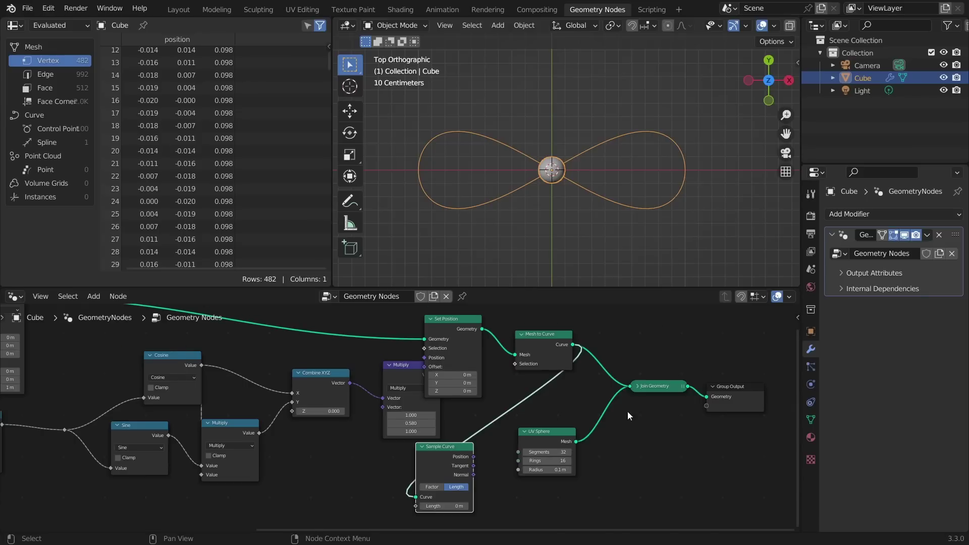
{"action": "scroll", "coordinate": [653, 393], "scroll_direction": "up", "scroll_amount": 1}
{"action": "middle_click_drag", "start_coordinate": [653, 393], "coordinate": [429, 393]}
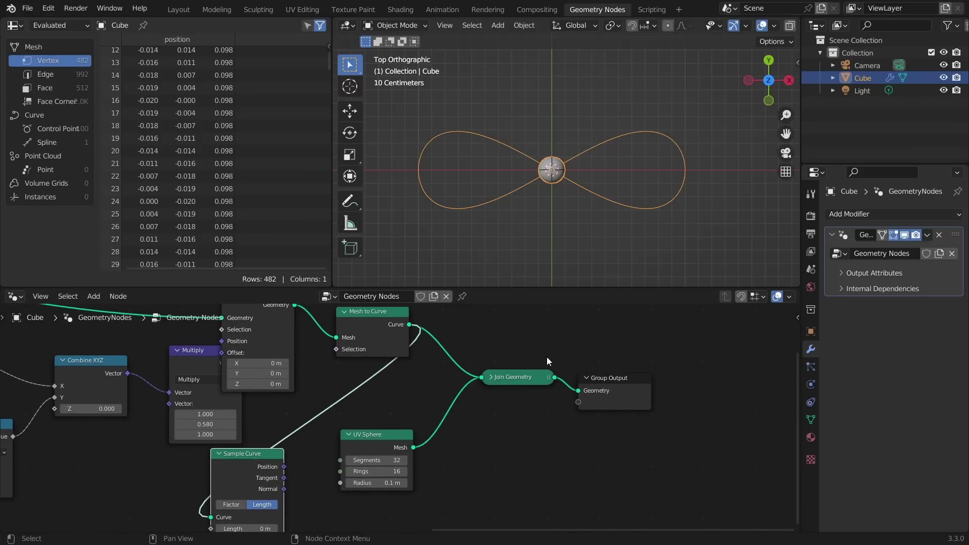
{"action": "left_click_drag", "start_coordinate": [605, 376], "coordinate": [693, 372]}
{"action": "key", "text": "shift+a"}
Insert a Transform on the sphere, translated by Sample Curve's Position, with sampling switched to Factor.
{"action": "left_click", "coordinate": [506, 269]}
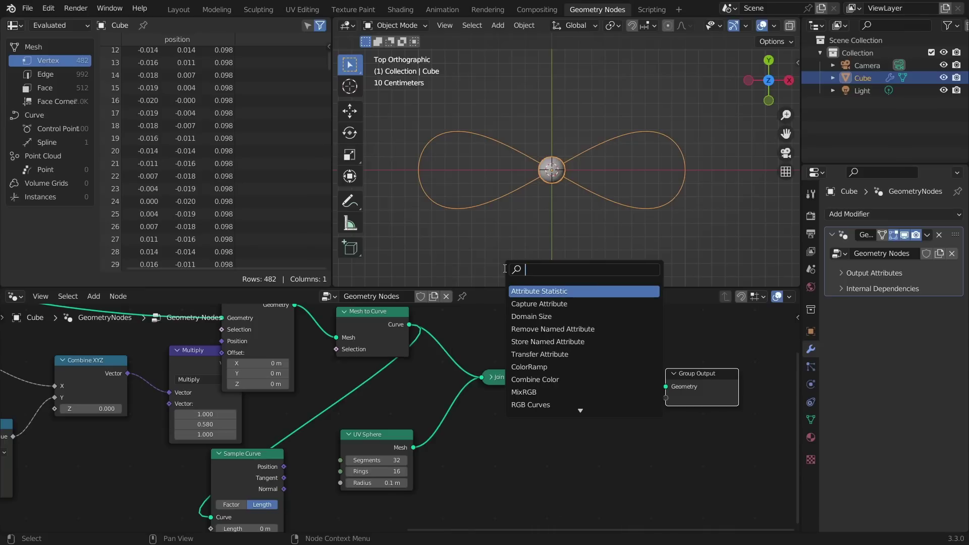
{"action": "type", "text": "tra"}
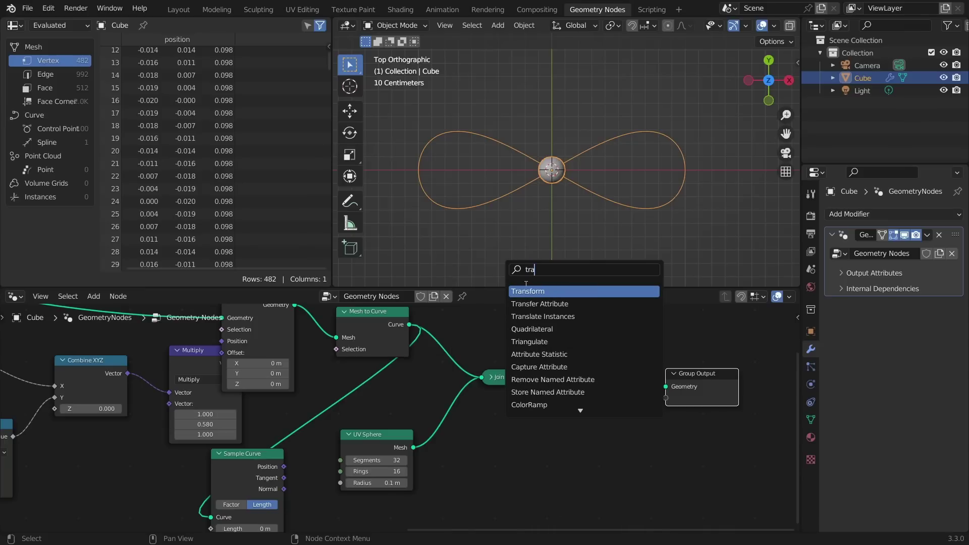
{"action": "key", "text": "Return"}
{"action": "left_click", "coordinate": [480, 398]}
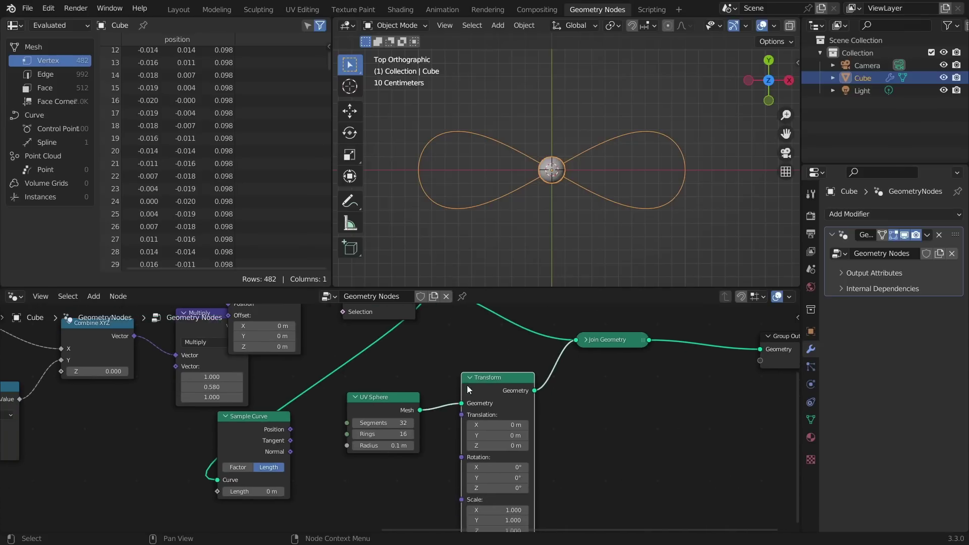
{"action": "left_click_drag", "start_coordinate": [290, 429], "coordinate": [463, 417]}
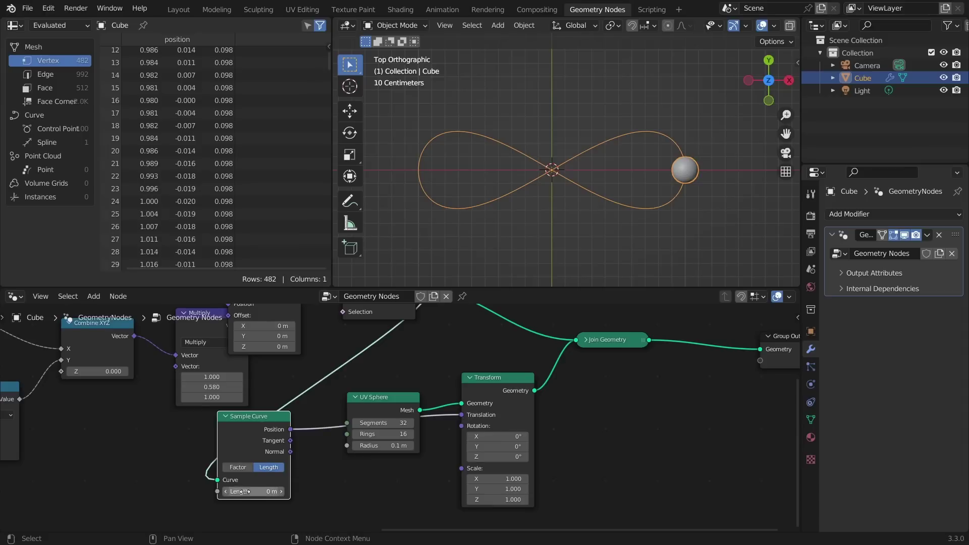
{"action": "left_click", "coordinate": [238, 469]}
{"action": "mouse_move", "coordinate": [246, 489]}
{"action": "left_mouse_down"}
{"action": "mouse_move", "coordinate": [307, 489]}
{"action": "mouse_move", "coordinate": [247, 489]}
{"action": "left_mouse_up"}
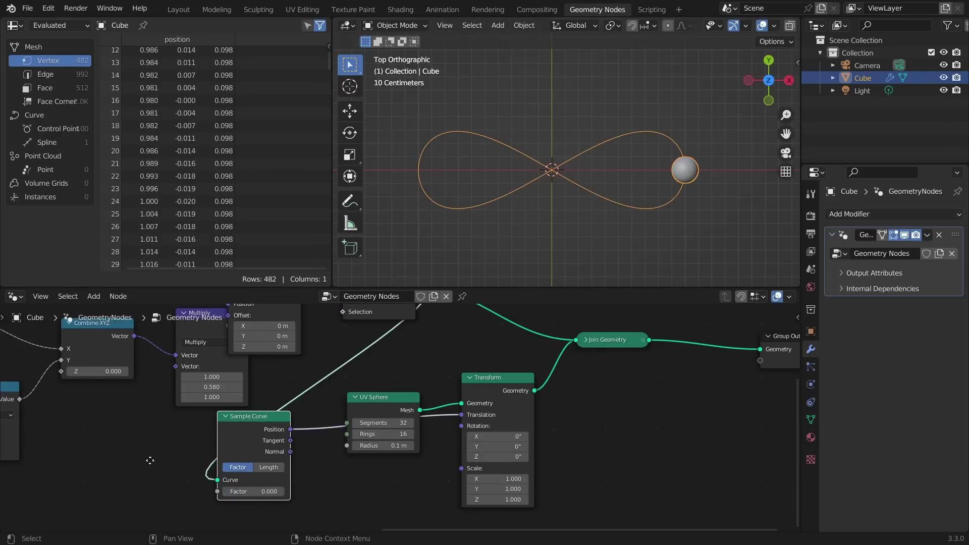
Add a Scene Time node driving Sample Curve's Factor input.
{"action": "middle_click_drag", "start_coordinate": [150, 460], "coordinate": [314, 398]}
{"action": "left_click_drag", "start_coordinate": [381, 429], "coordinate": [151, 439]}
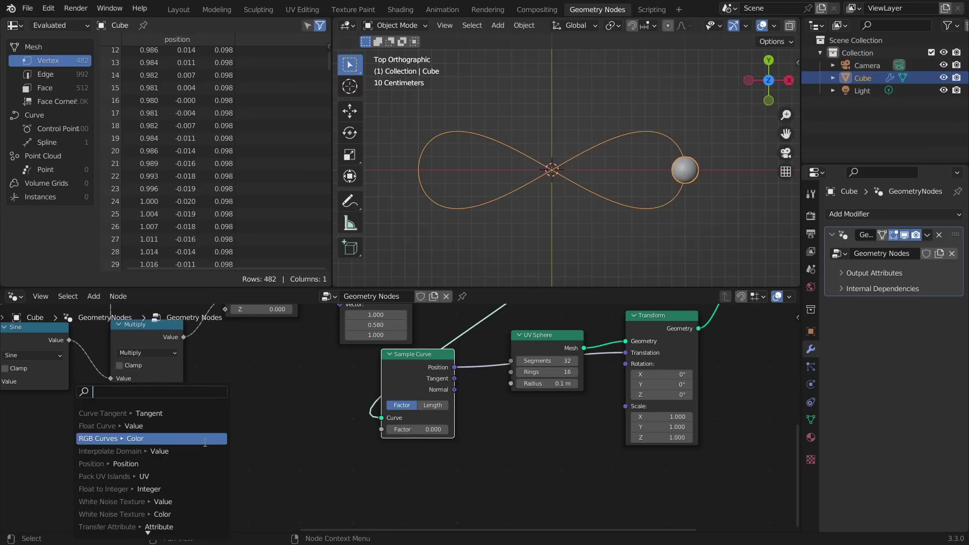
{"action": "type", "text": "scene"}
{"action": "key", "text": "Return"}
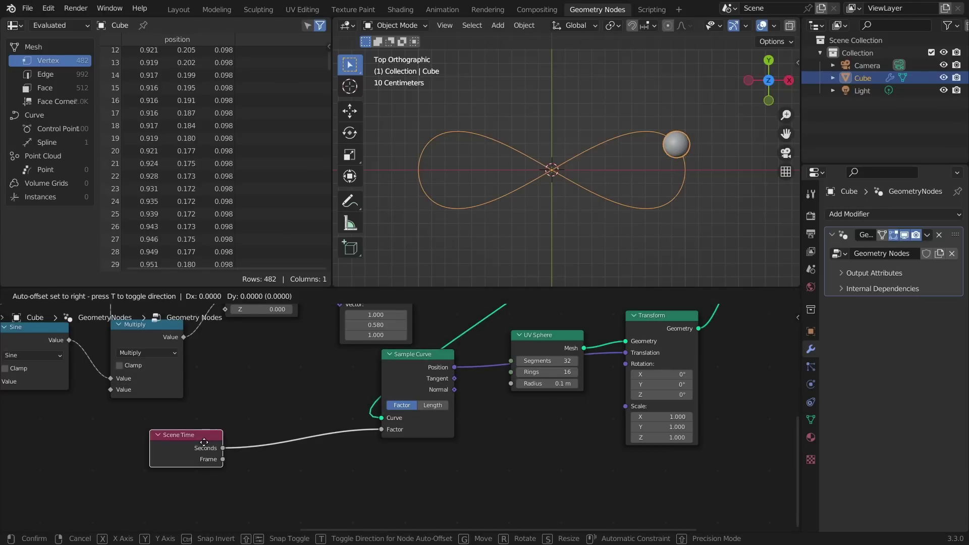
{"action": "left_click", "coordinate": [204, 442]}
{"action": "middle_click_drag", "start_coordinate": [228, 418], "coordinate": [333, 395]}
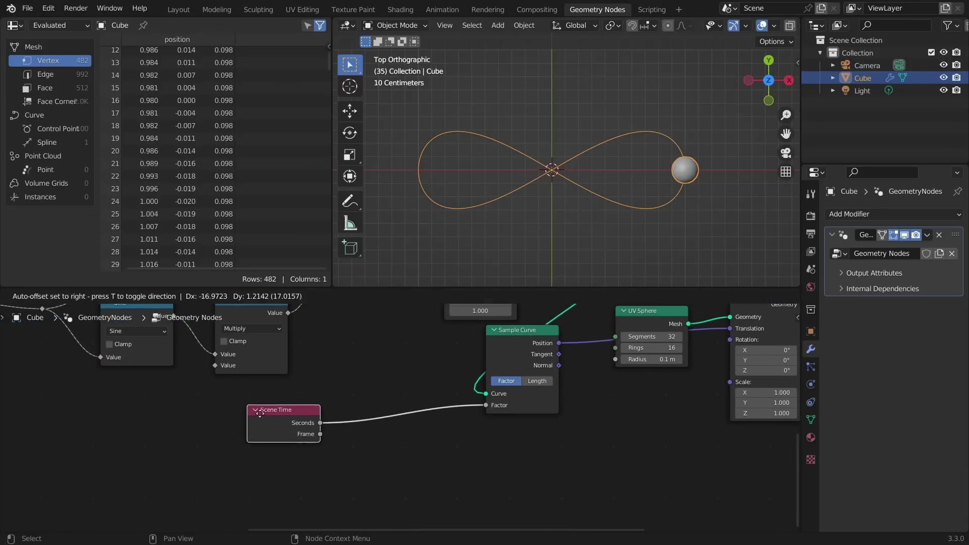
{"action": "left_click_drag", "start_coordinate": [260, 413], "coordinate": [159, 417]}
Wrap the seconds in a Fraction Math node before Factor and play the animation.
{"action": "key", "text": "shift+a"}
{"action": "left_click", "coordinate": [324, 338]}
{"action": "left_click", "coordinate": [327, 400]}
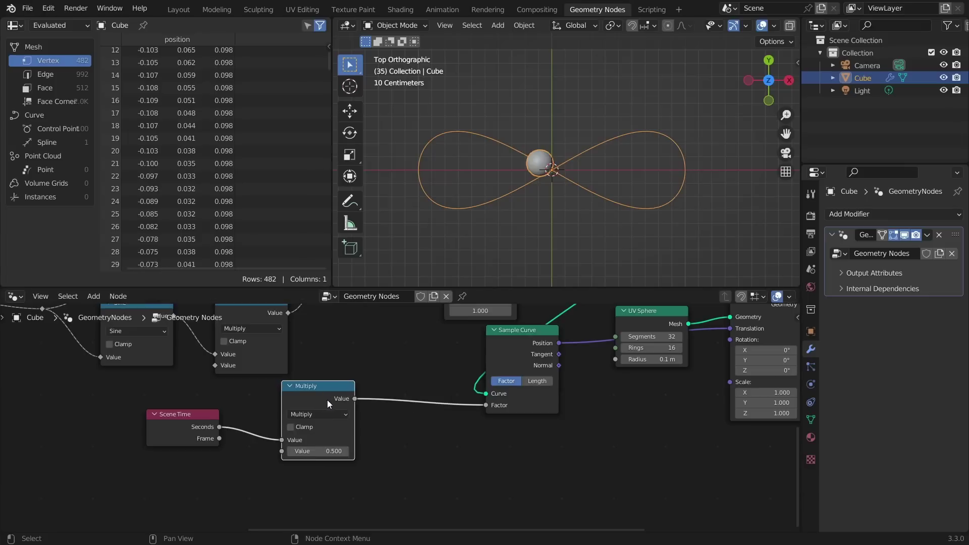
{"action": "left_click", "coordinate": [329, 412]}
{"action": "left_click", "coordinate": [481, 346]}
{"action": "key", "text": "space"}
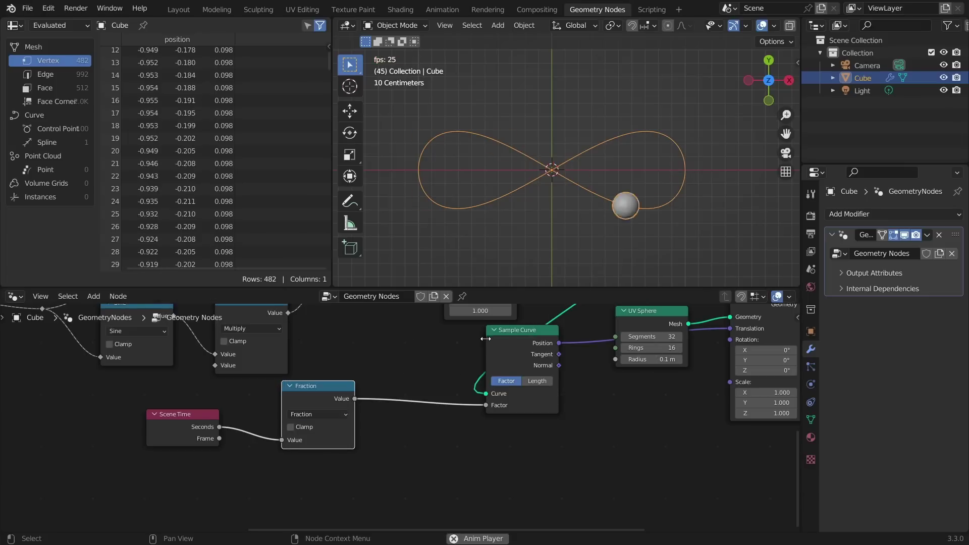
{"action": "scroll", "coordinate": [565, 170], "scroll_direction": "down", "scroll_amount": 3}
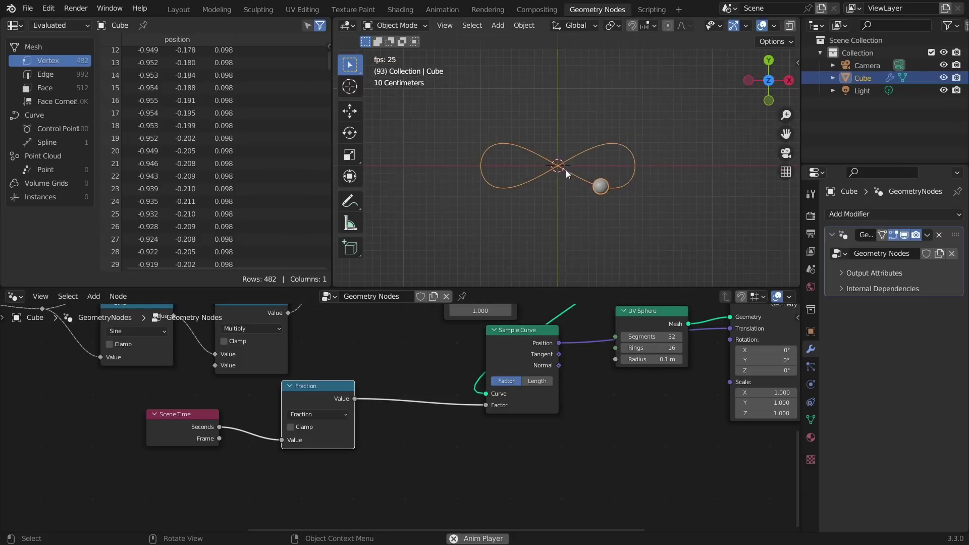
{"action": "scroll", "coordinate": [575, 408], "scroll_direction": "down", "scroll_amount": 3}
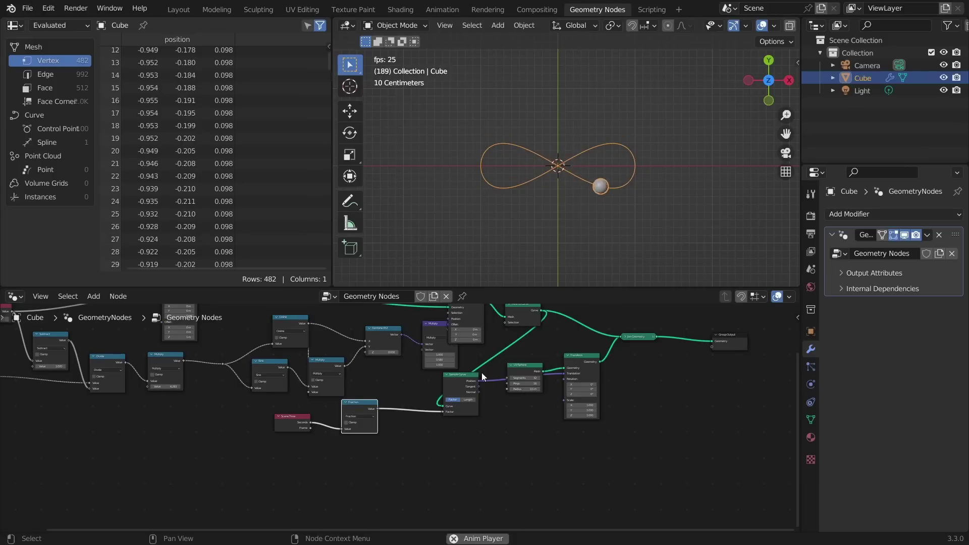
{"action": "middle_click_drag", "start_coordinate": [481, 372], "coordinate": [549, 401]}
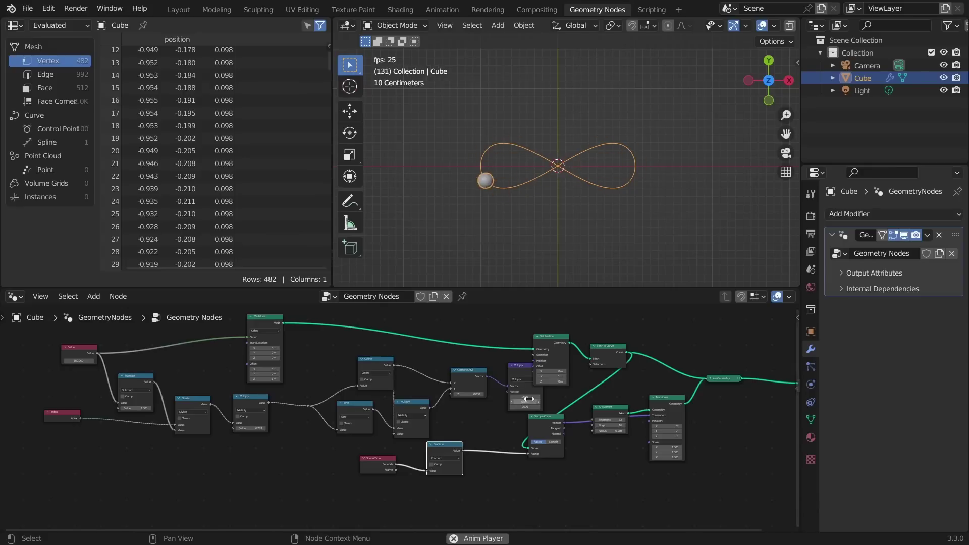
{"action": "scroll", "coordinate": [528, 398], "scroll_direction": "down", "scroll_amount": 1}
{"action": "scroll", "coordinate": [531, 399], "scroll_direction": "down", "scroll_amount": 1}
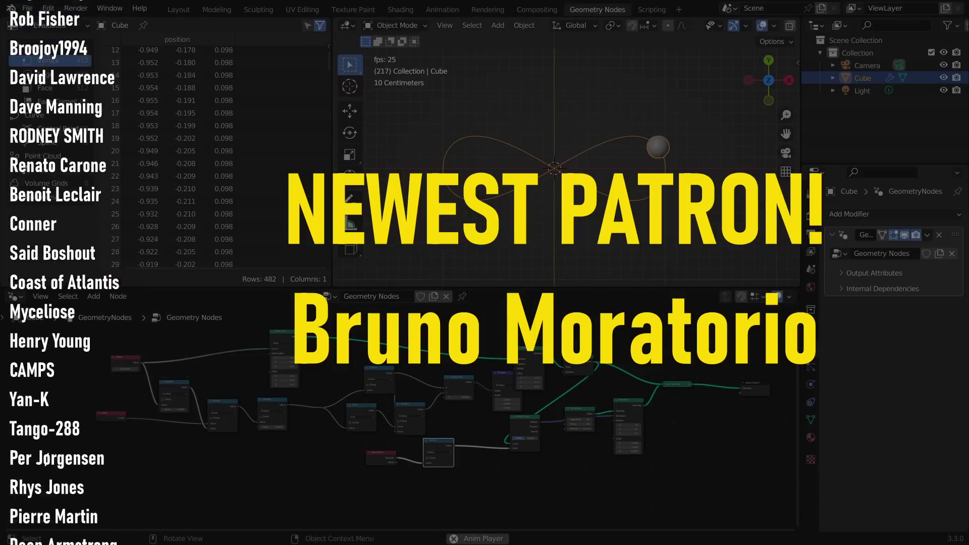
{"action": "key", "text": "space"}
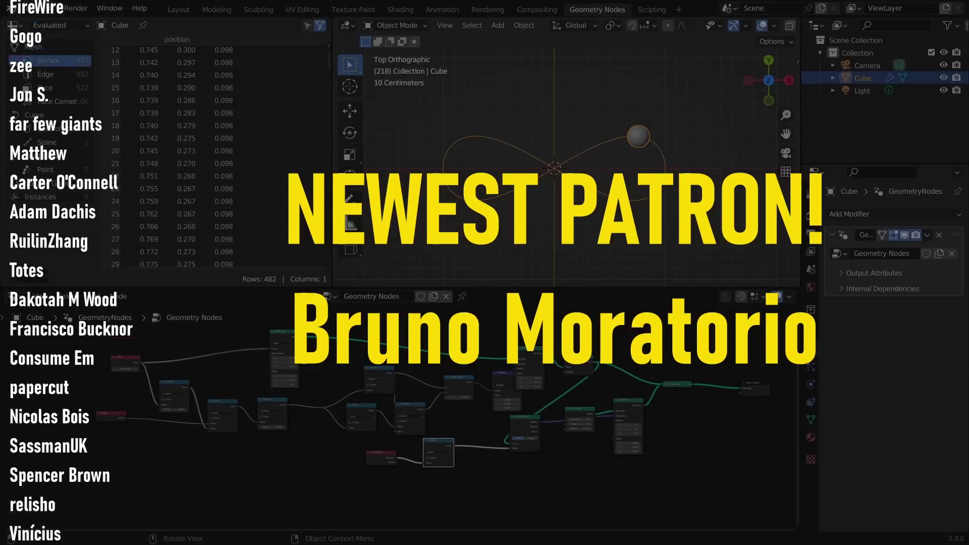
{"action": "key", "text": "space"}
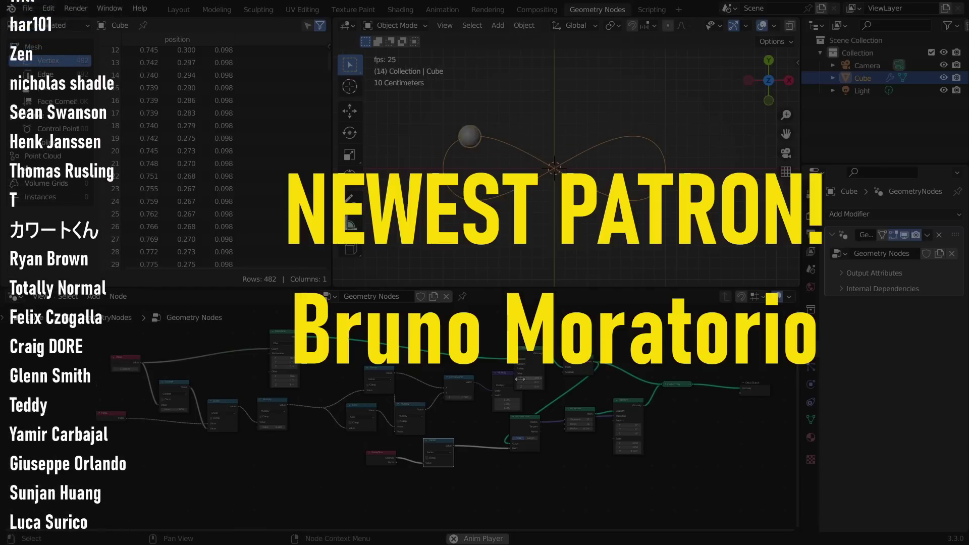
{"action": "scroll", "coordinate": [535, 371], "scroll_direction": "up", "scroll_amount": 1}
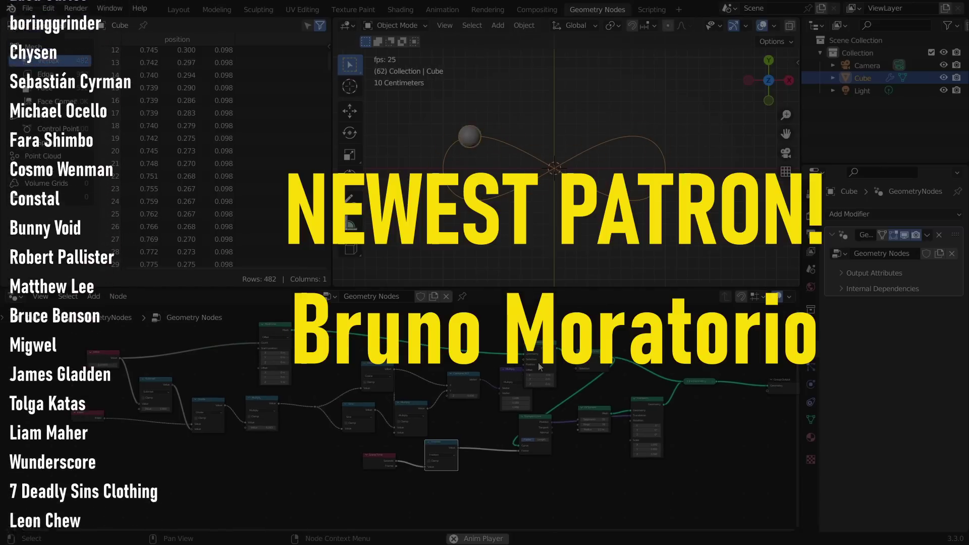